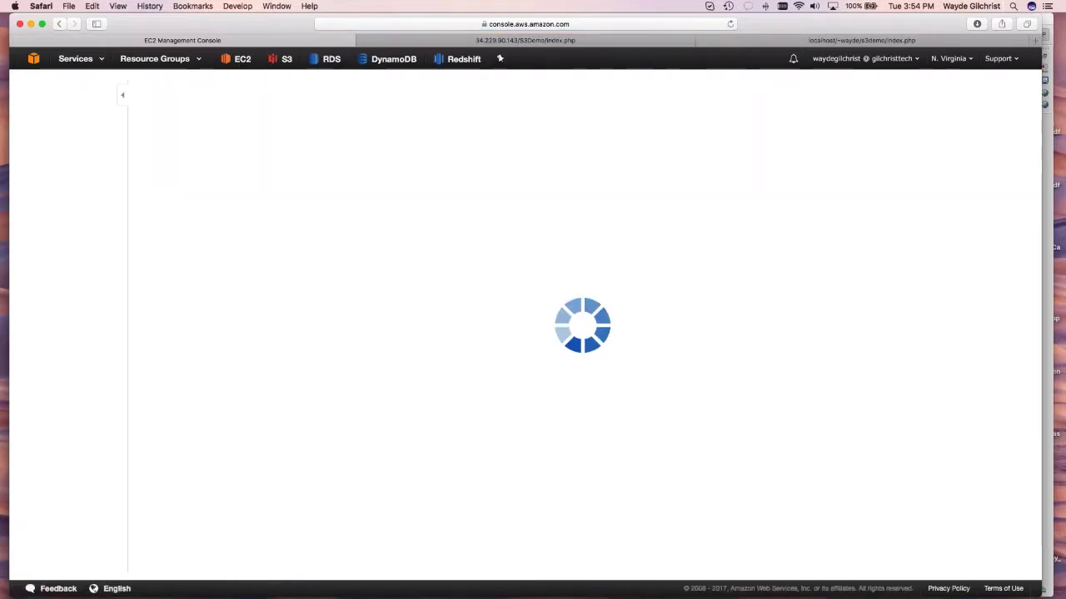
scroll(110, 120, "down", 5)
scroll(110, 120, "up", 4)
scroll(65, 325, "up", 1)
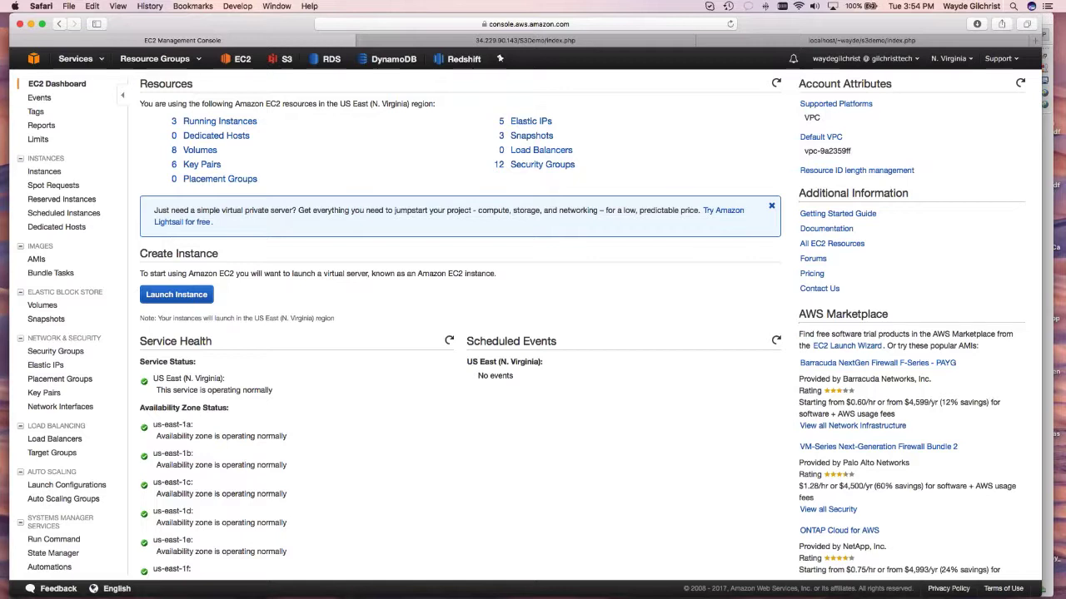
Open the subnets list of the VPC service
left_click(80, 61)
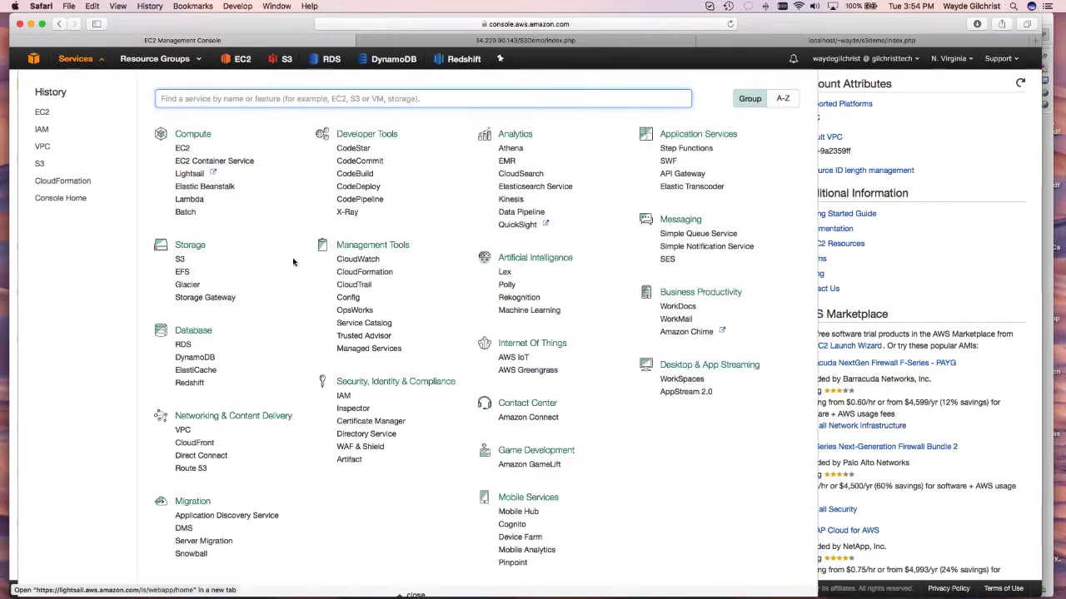
left_click(182, 430)
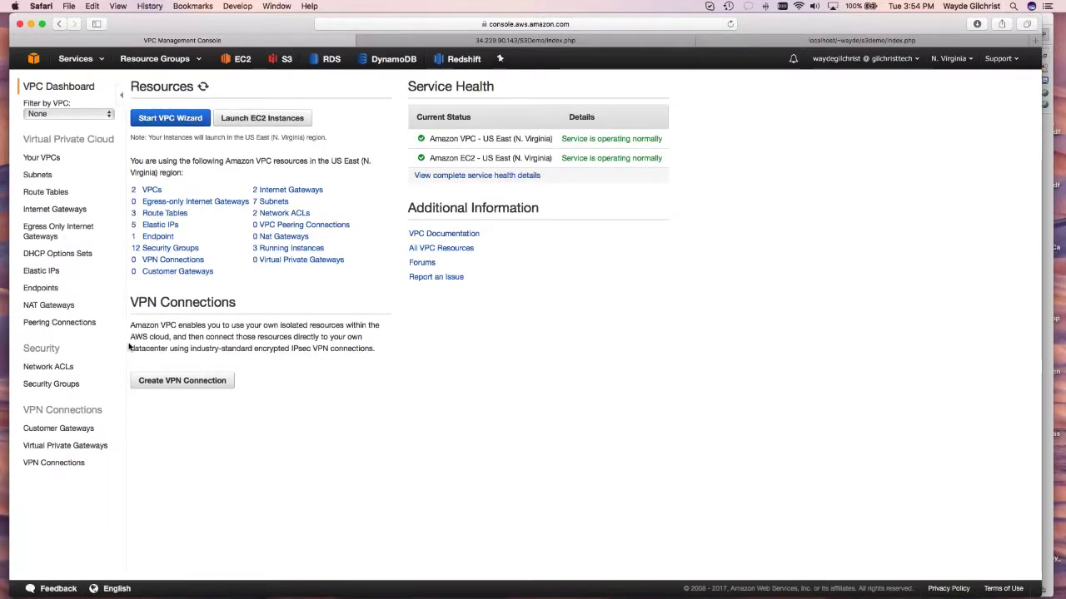
left_click(37, 174)
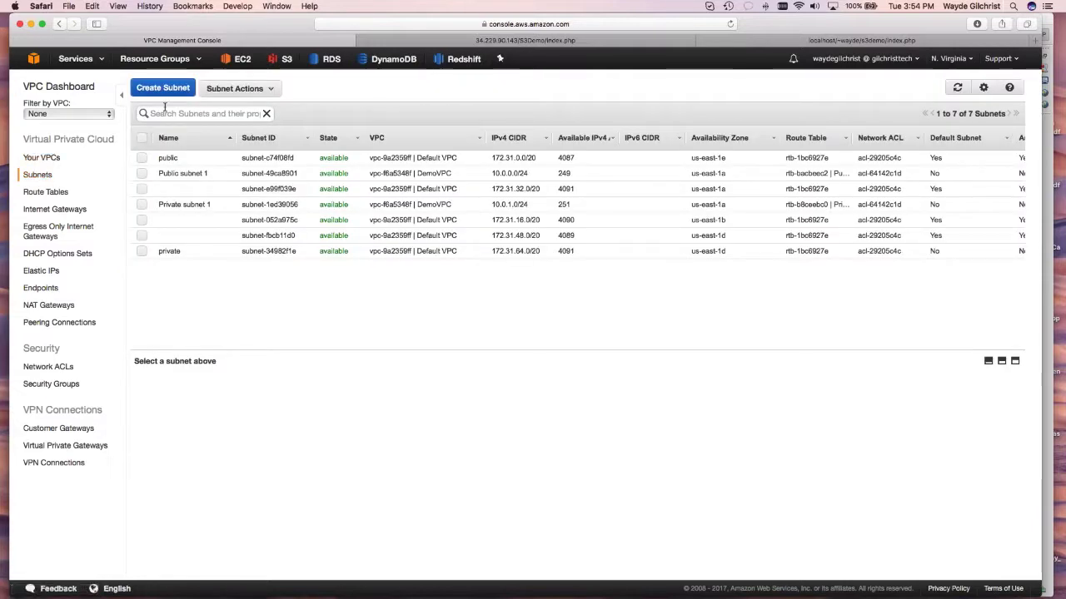
Start a new subnet and set its name tag to Private Subnet 2
left_click(162, 90)
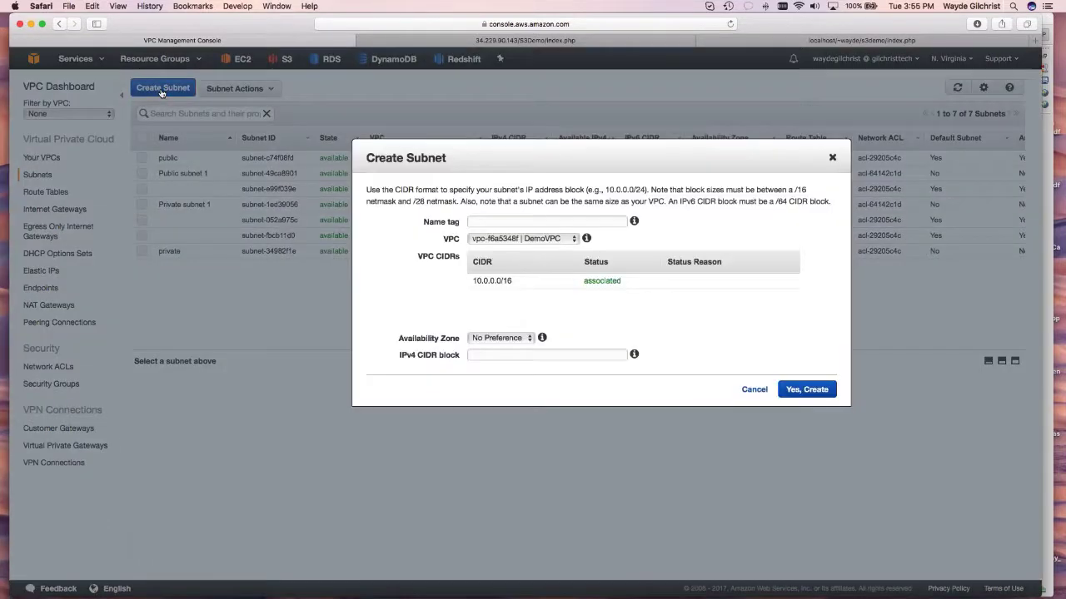
left_click(547, 222)
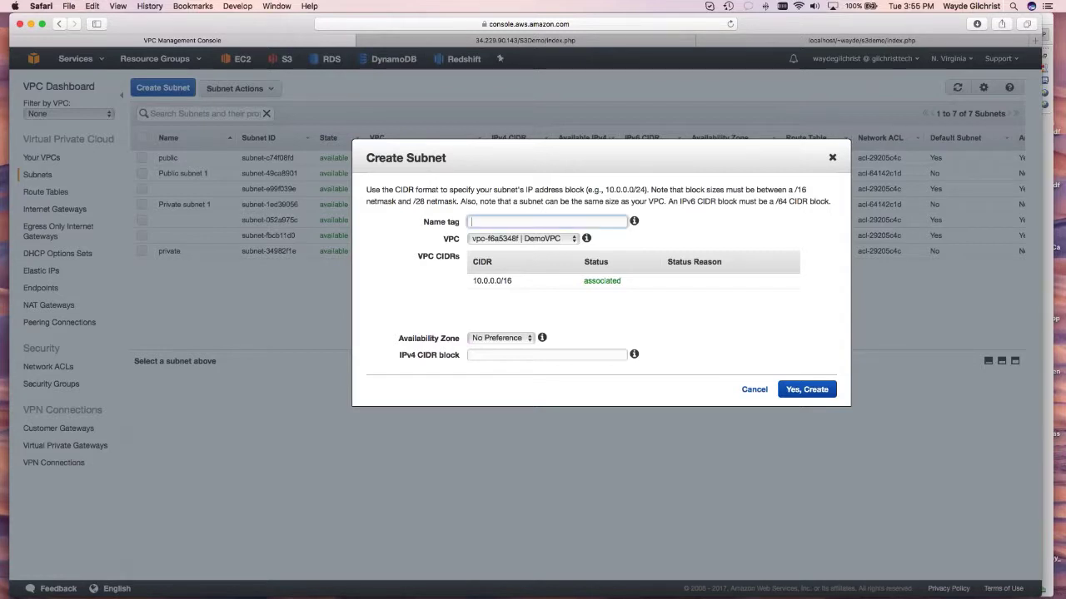
type("Pri")
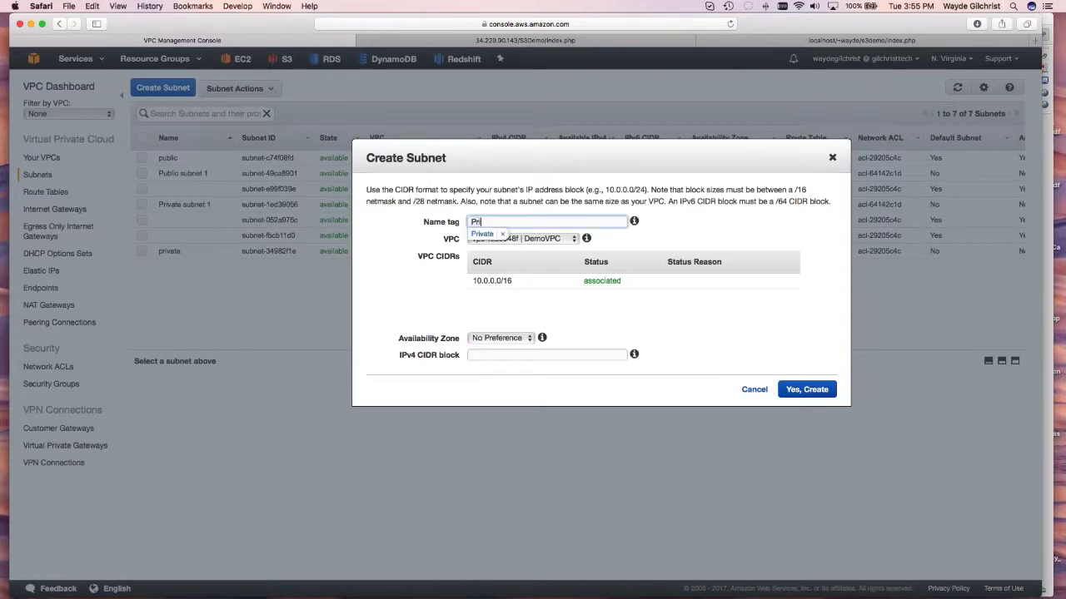
type("avb")
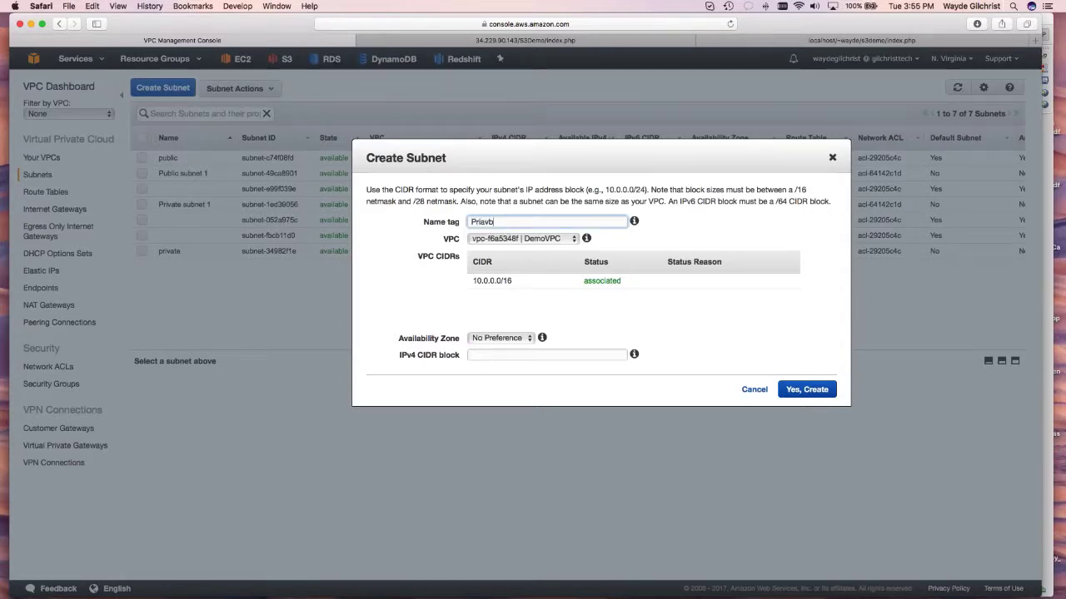
key("BackSpace")
key("BackSpace")
key("BackSpace")
type("vate Subnet 2")
Create the private subnet in availability zone us-east-1b with the IPv4 CIDR block 10.0.2.0/24
left_click(531, 338)
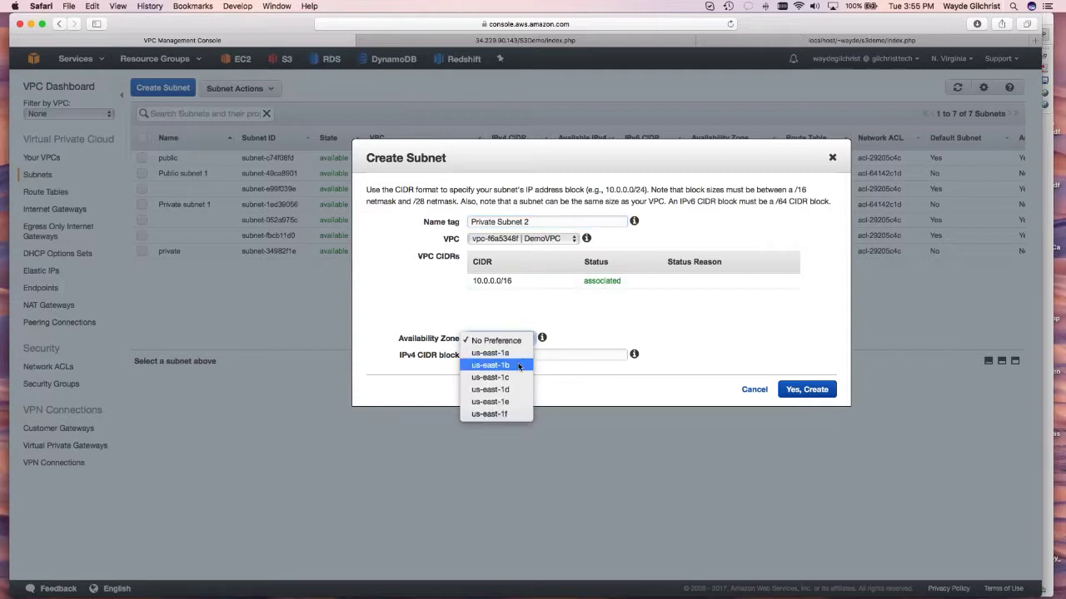
left_click(517, 365)
left_click(511, 357)
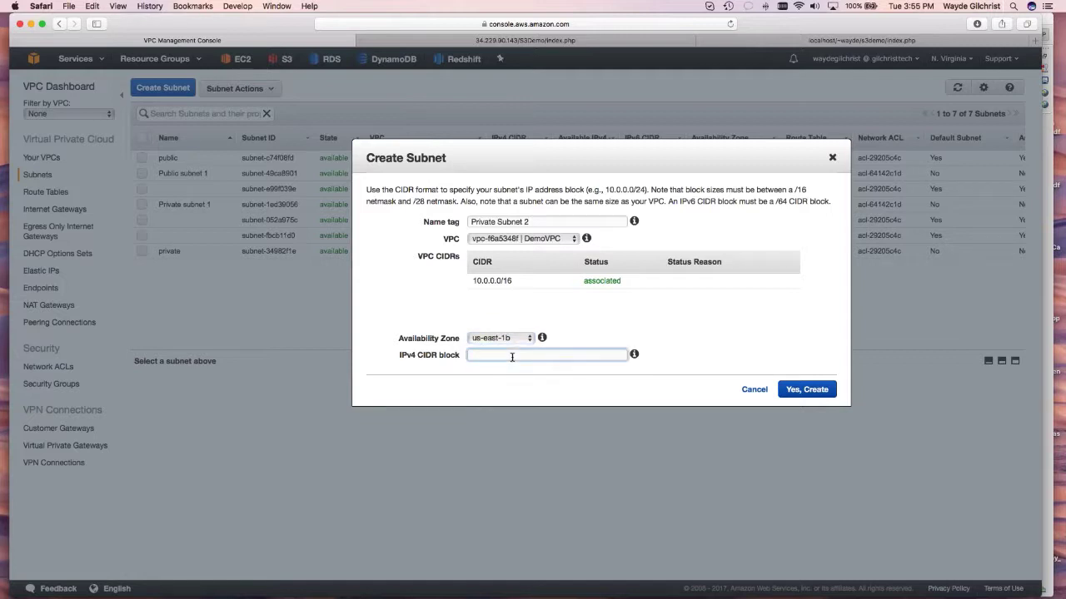
type("10.0")
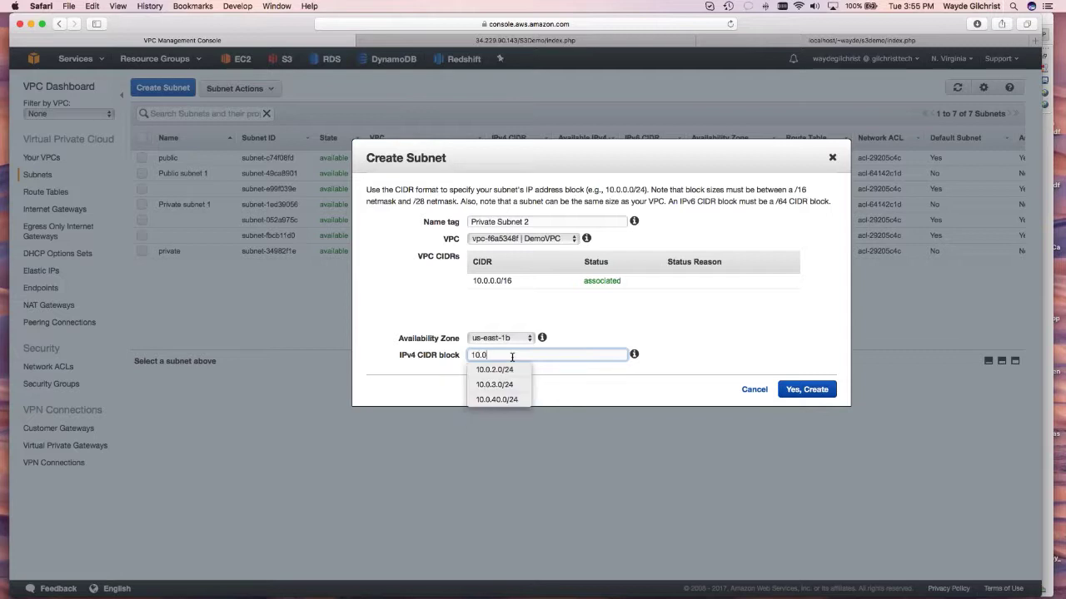
key("Down")
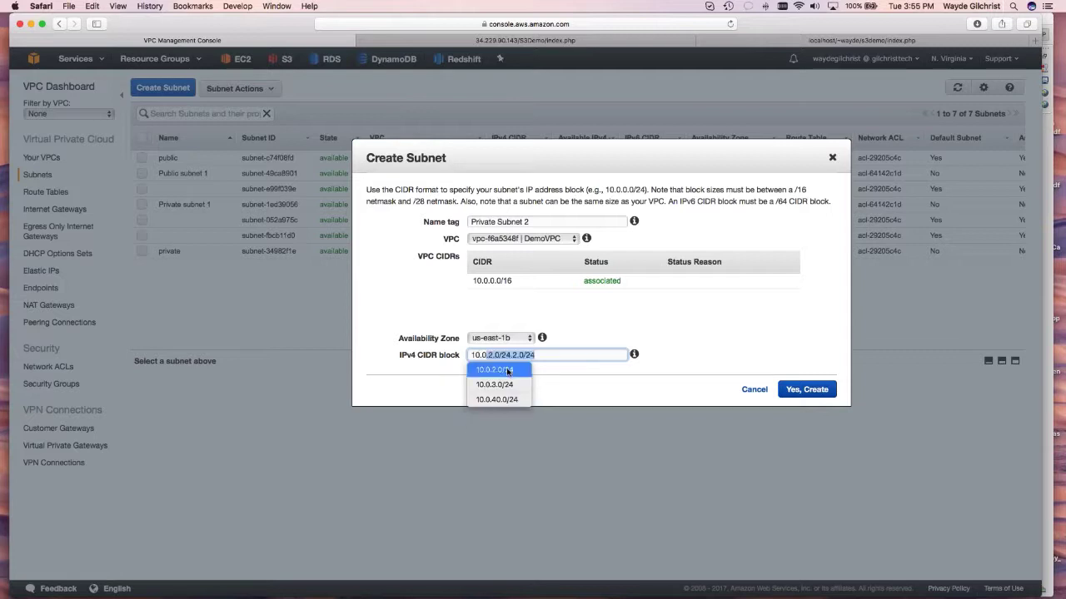
left_click(551, 357)
key("BackSpace")
key("BackSpace")
key("BackSpace")
key("BackSpace")
key("BackSpace")
key("BackSpace")
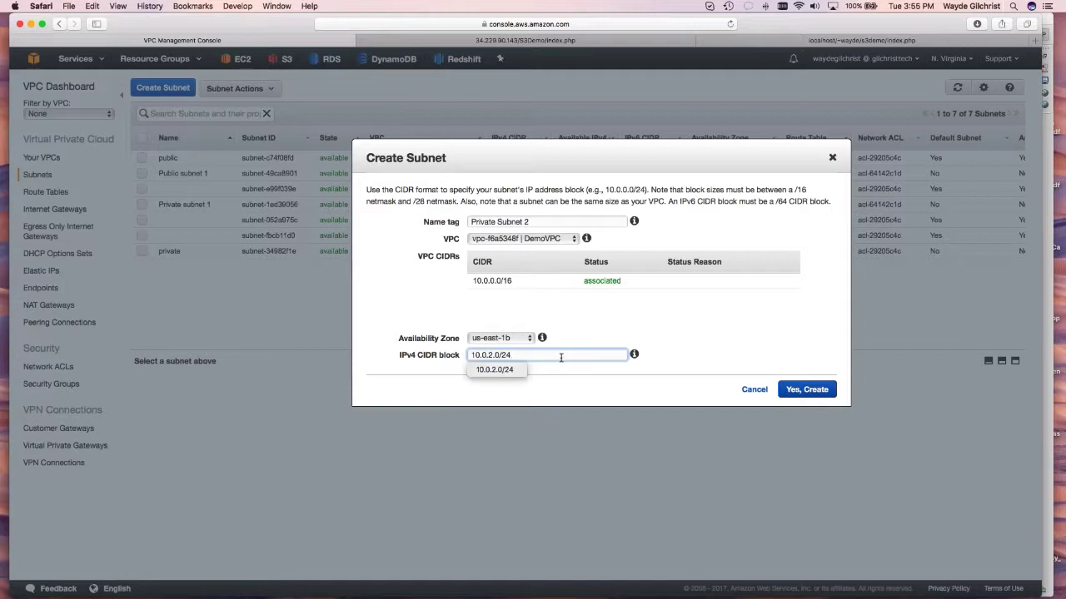
left_click(729, 358)
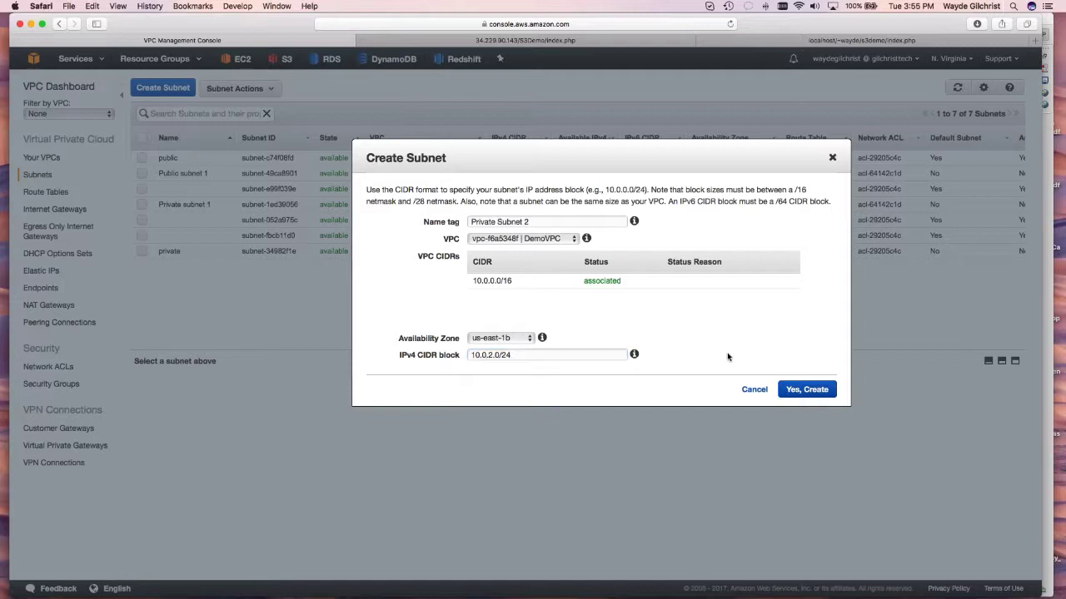
left_click(804, 390)
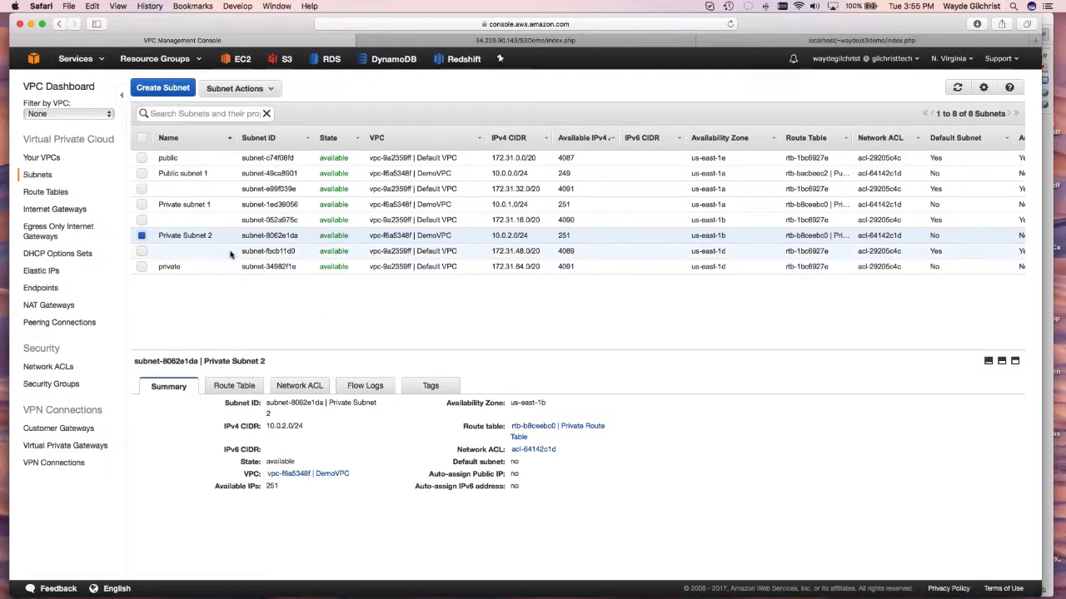
Start another subnet and set its name tag to Public Subnet 2
left_click(158, 88)
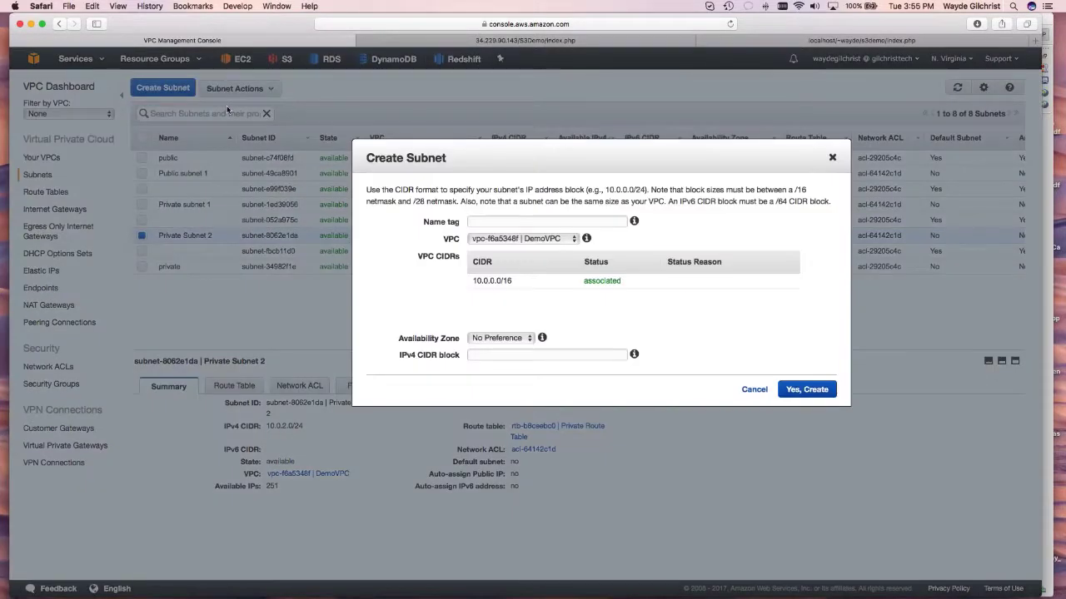
left_click(513, 220)
type("Public")
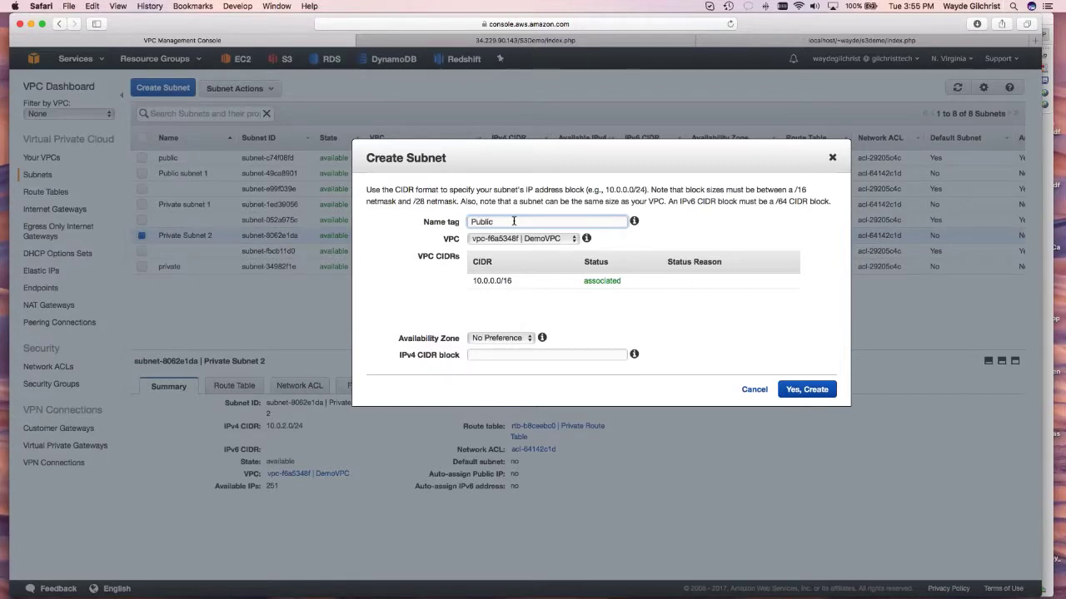
type(" Subnet 2")
Create the public subnet in availability zone us-east-1b with the IPv4 CIDR block 10.0.3.0/24
left_click(530, 339)
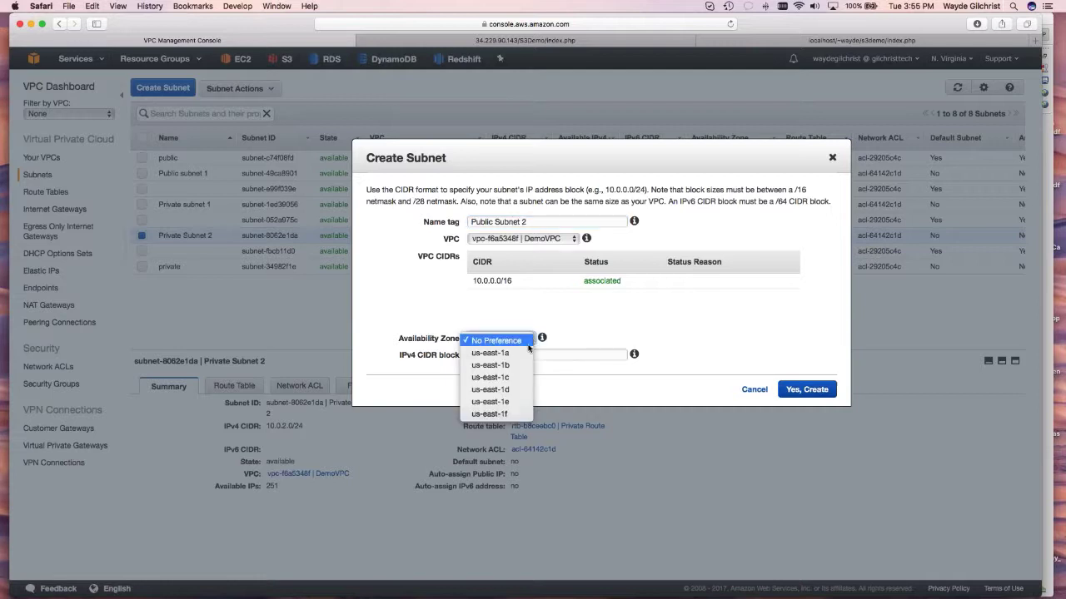
left_click(510, 364)
left_click(514, 355)
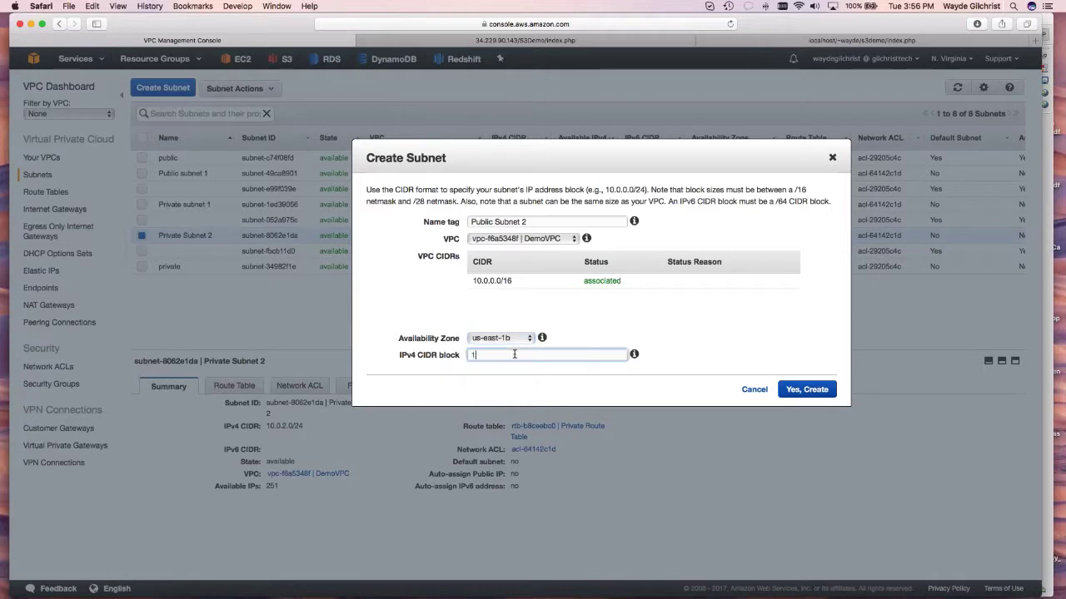
type("10.0.3.0/24")
left_click(771, 348)
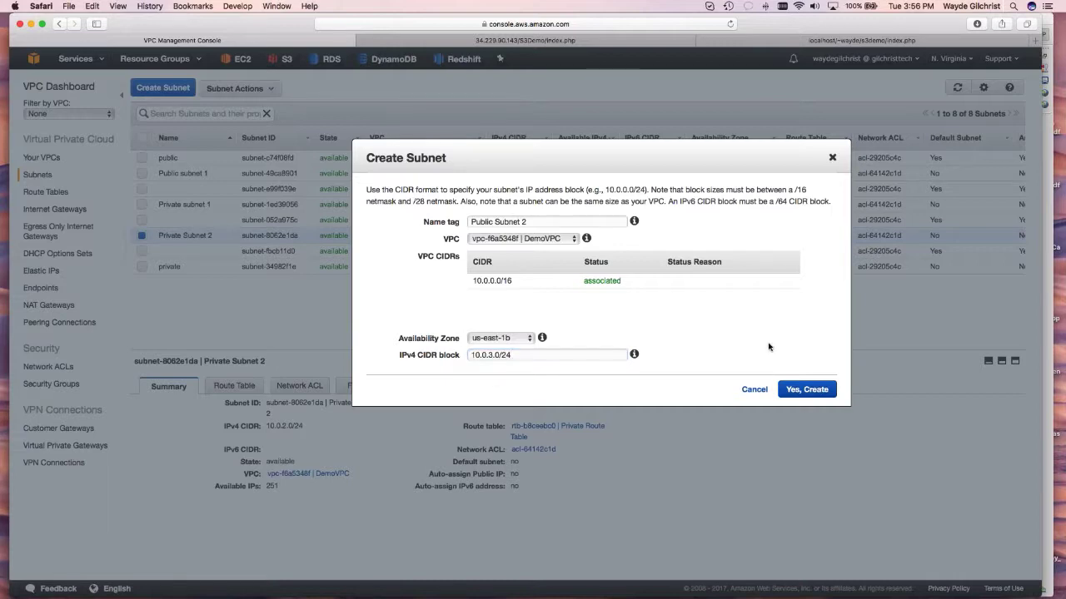
left_click(807, 390)
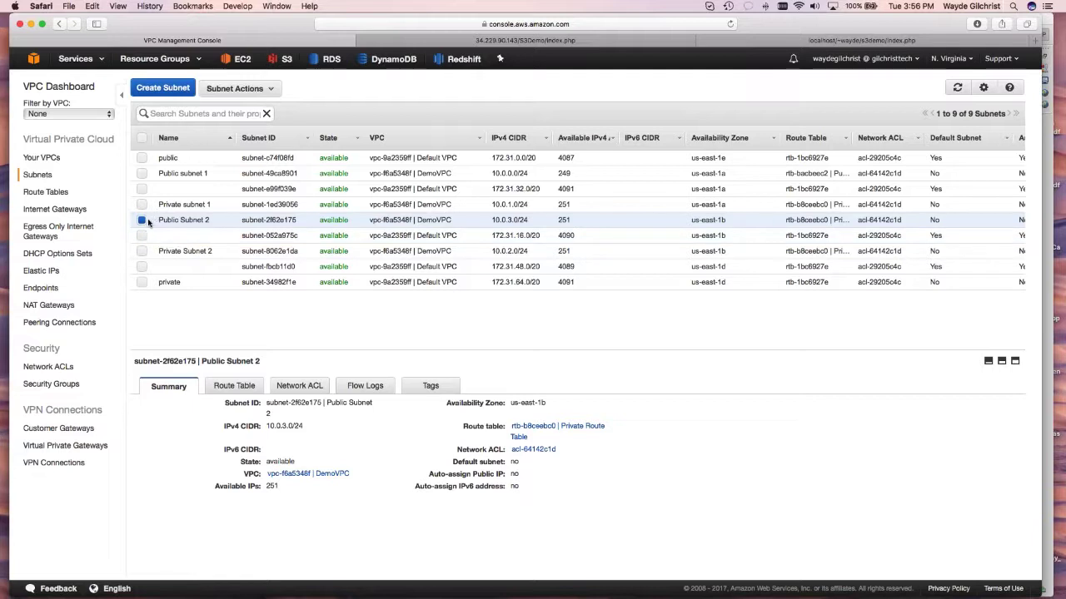
Associate Private Subnet 2 with the Private Route Table and save the subnet associations
left_click(59, 194)
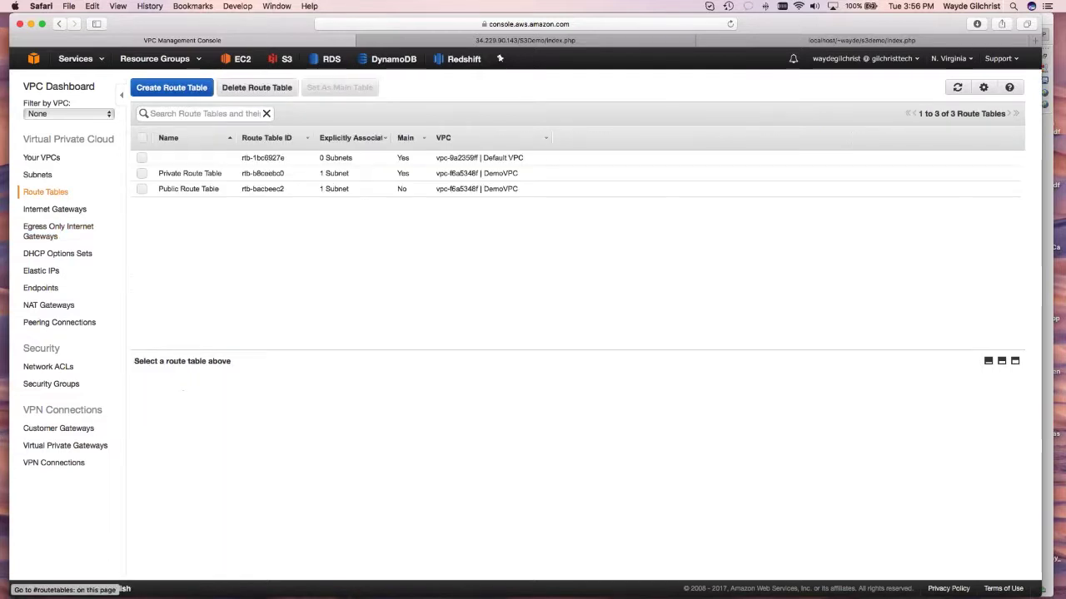
left_click(141, 173)
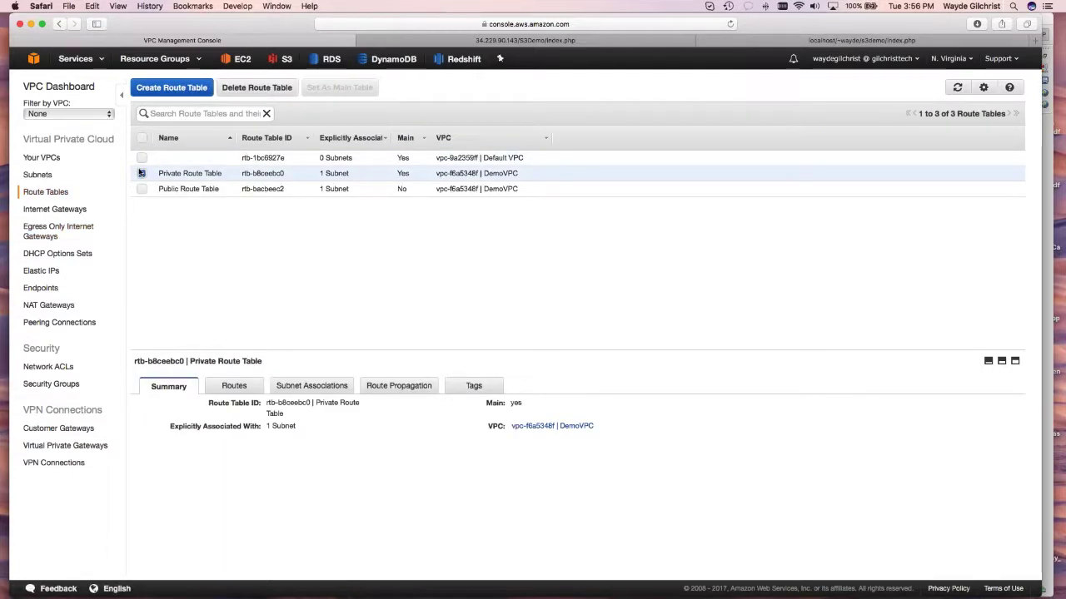
left_click(311, 386)
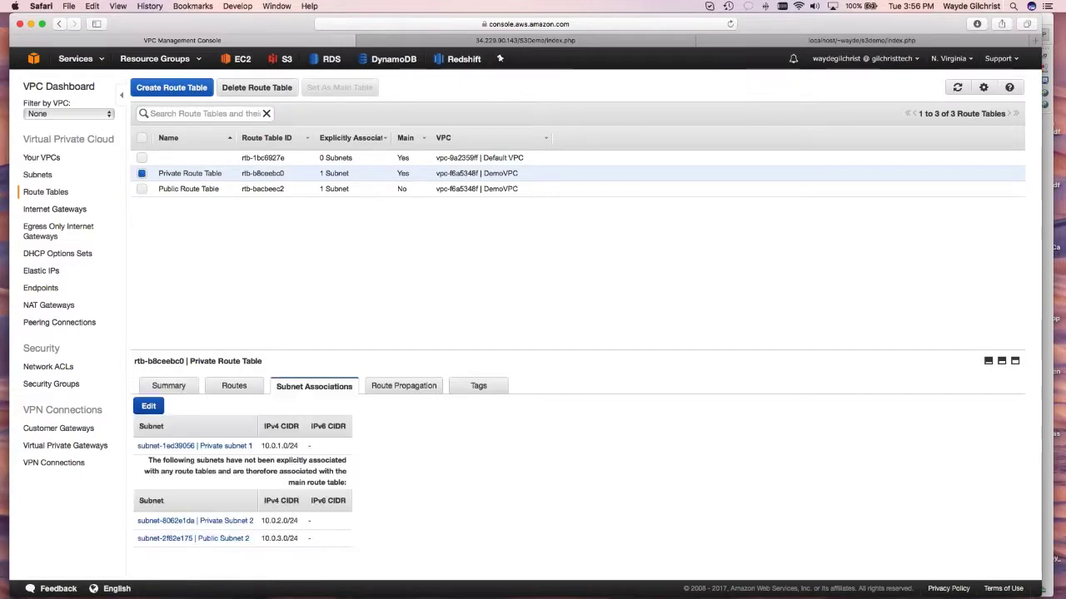
left_click(156, 411)
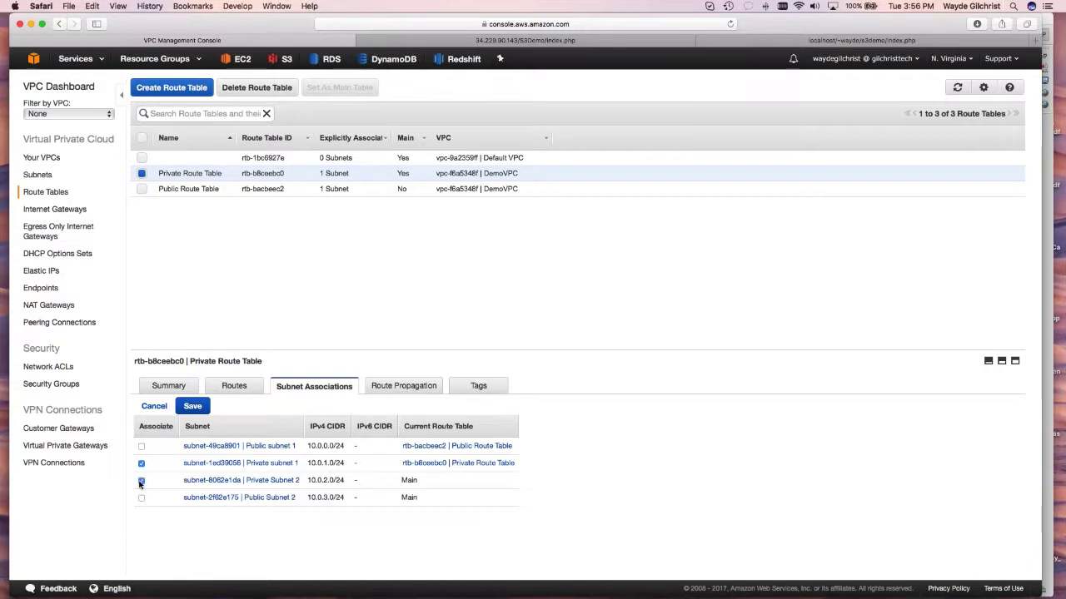
left_click(192, 408)
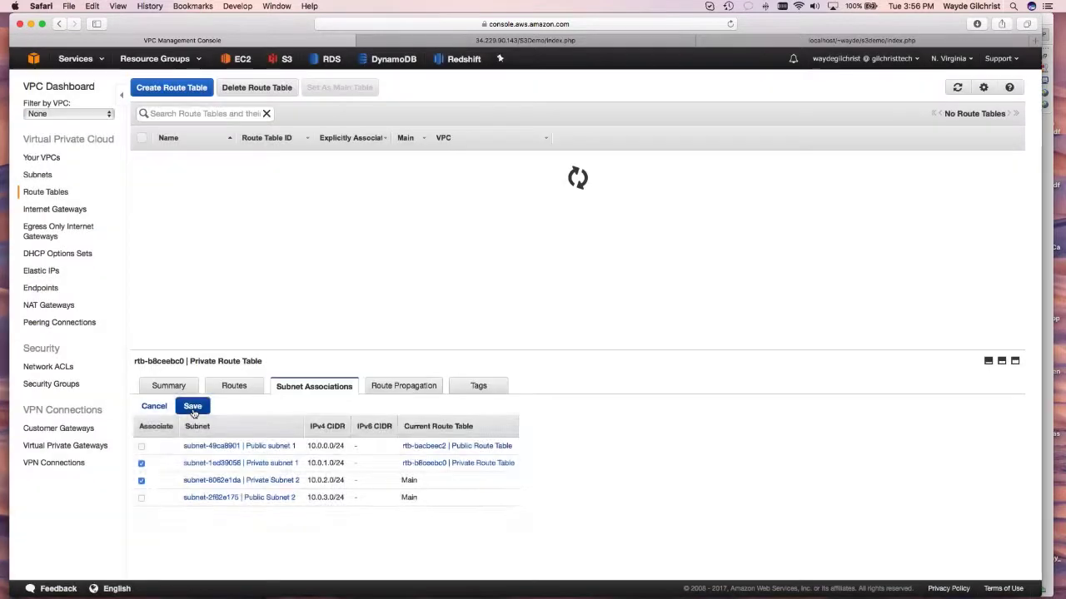
Associate Public Subnet 2 with the Public Route Table and save the subnet associations
left_click(143, 189)
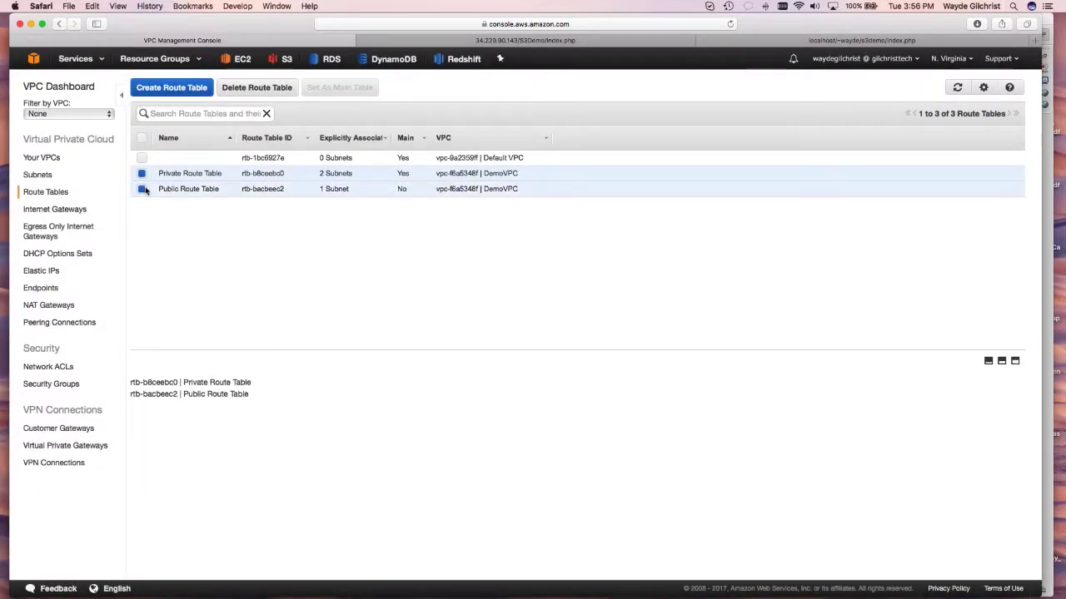
left_click(142, 174)
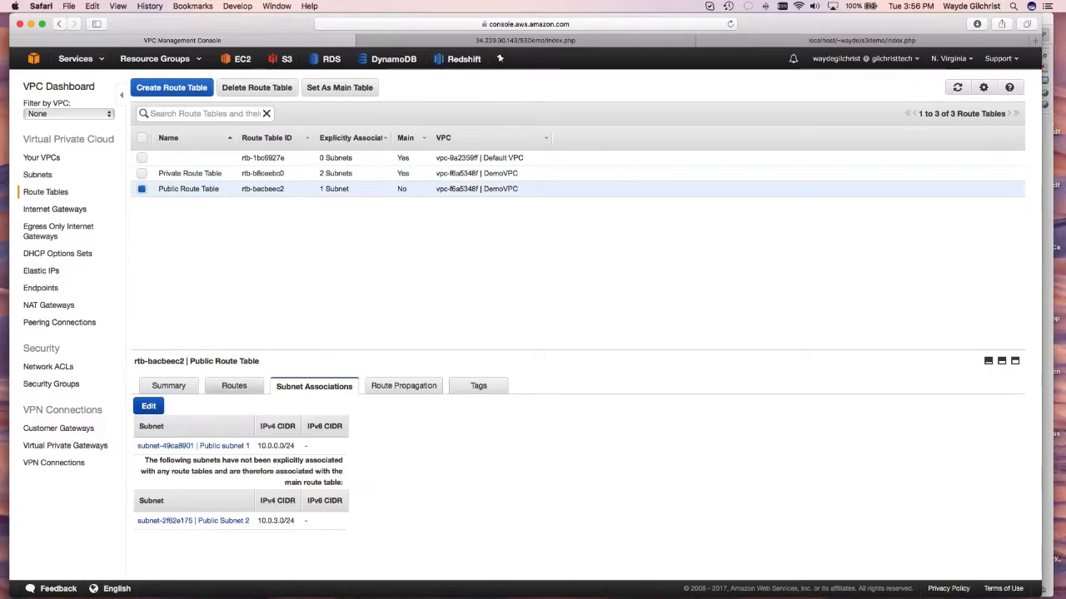
left_click(150, 408)
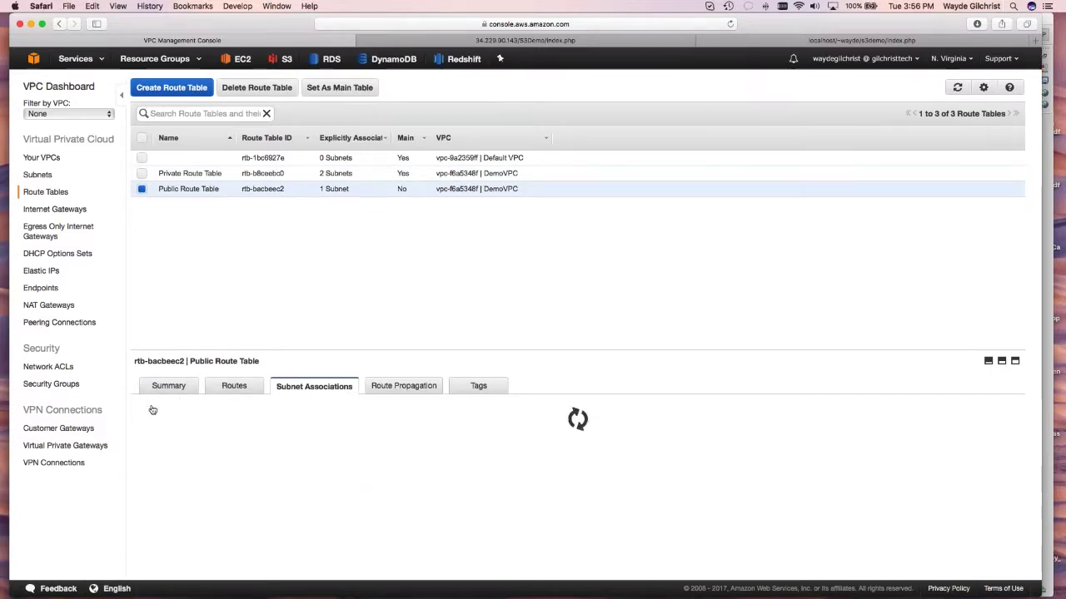
left_click(141, 499)
left_click(194, 408)
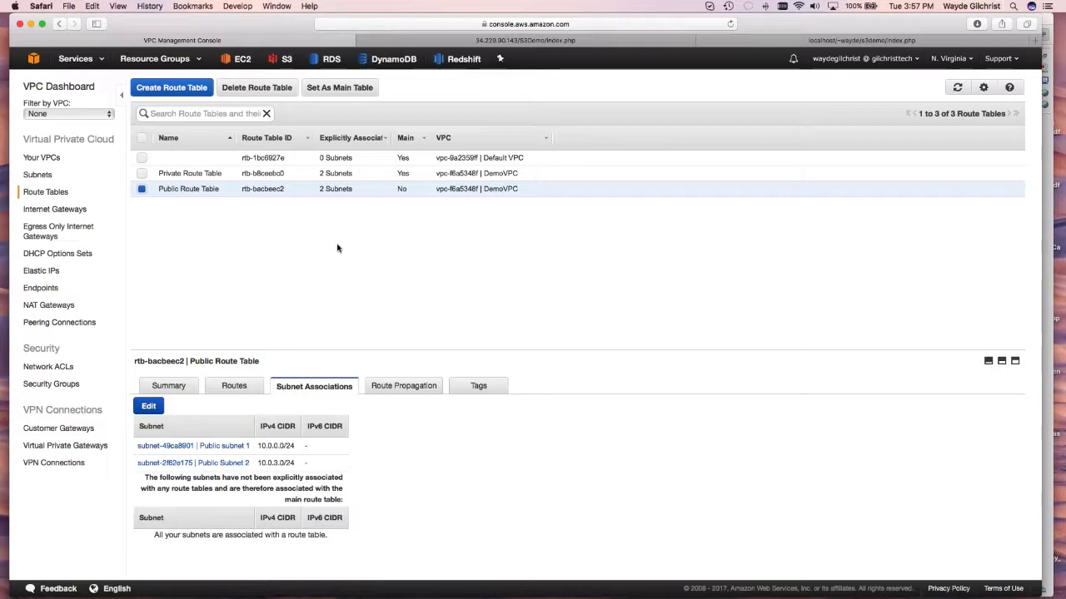
Start creating a load balancer in EC2, using the Application Load Balancer type
left_click(241, 59)
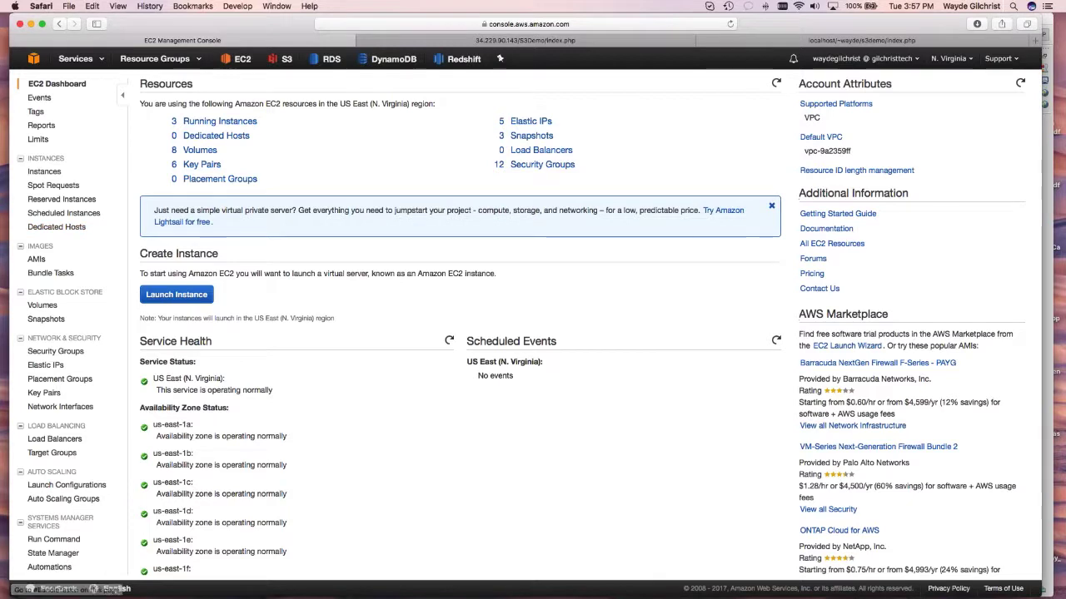
left_click(55, 439)
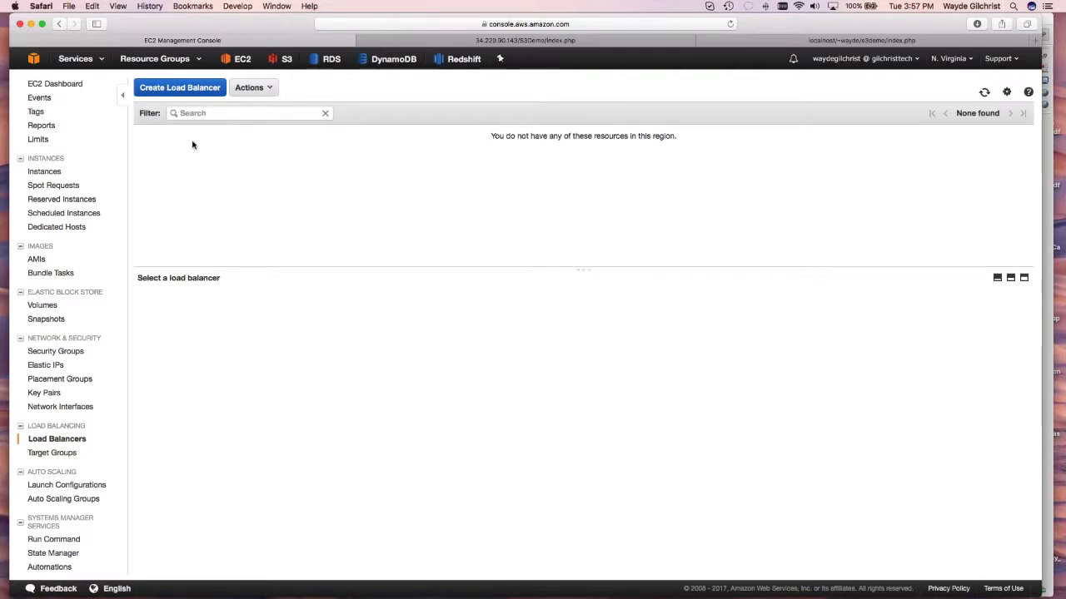
left_click(179, 87)
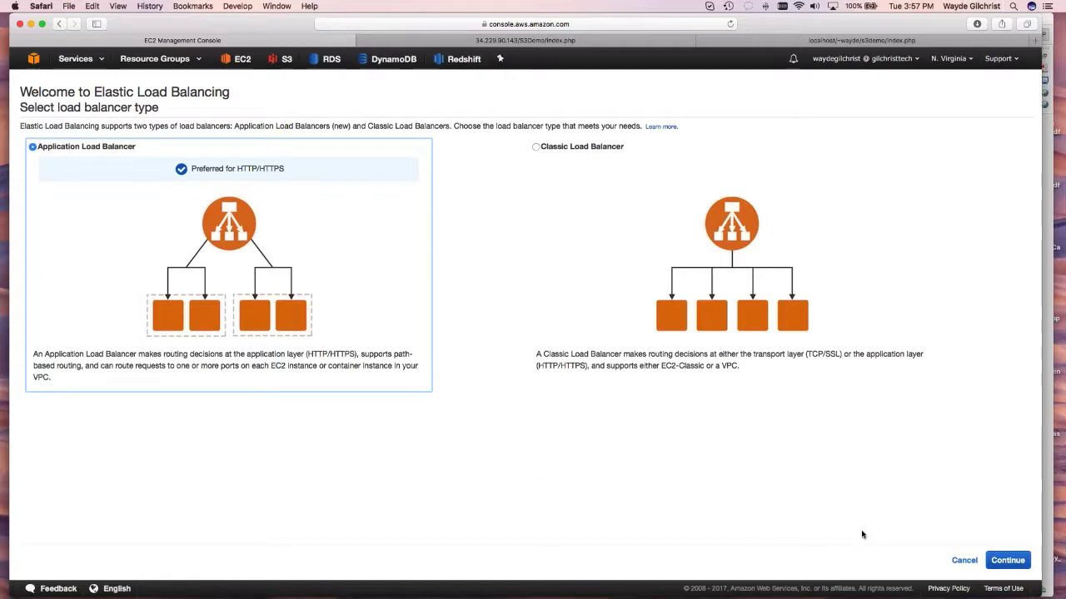
left_click(1019, 560)
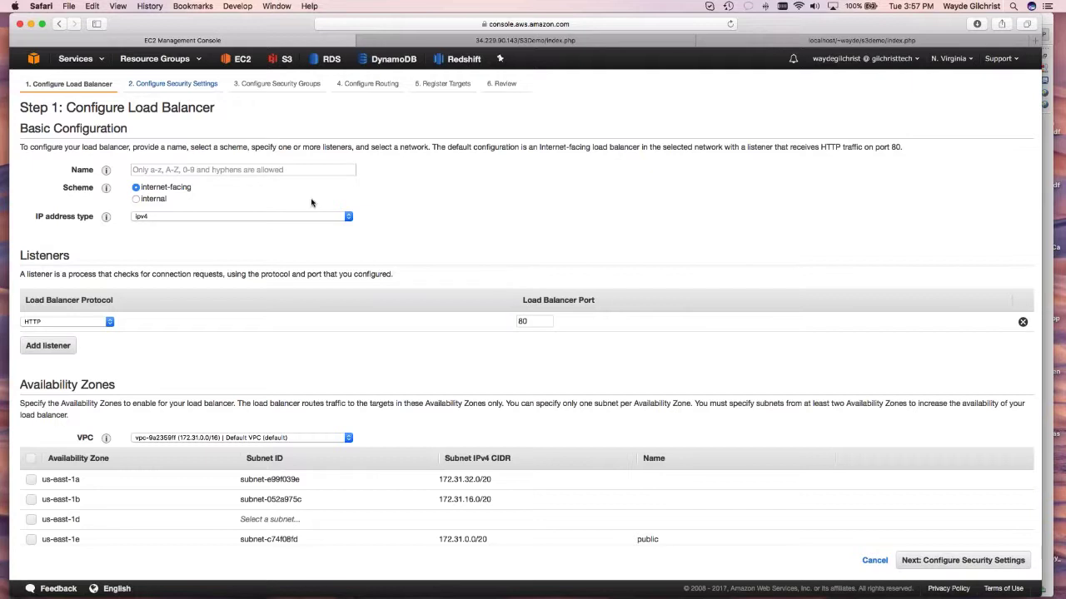
Name the load balancer S3UploadELB
left_click(263, 169)
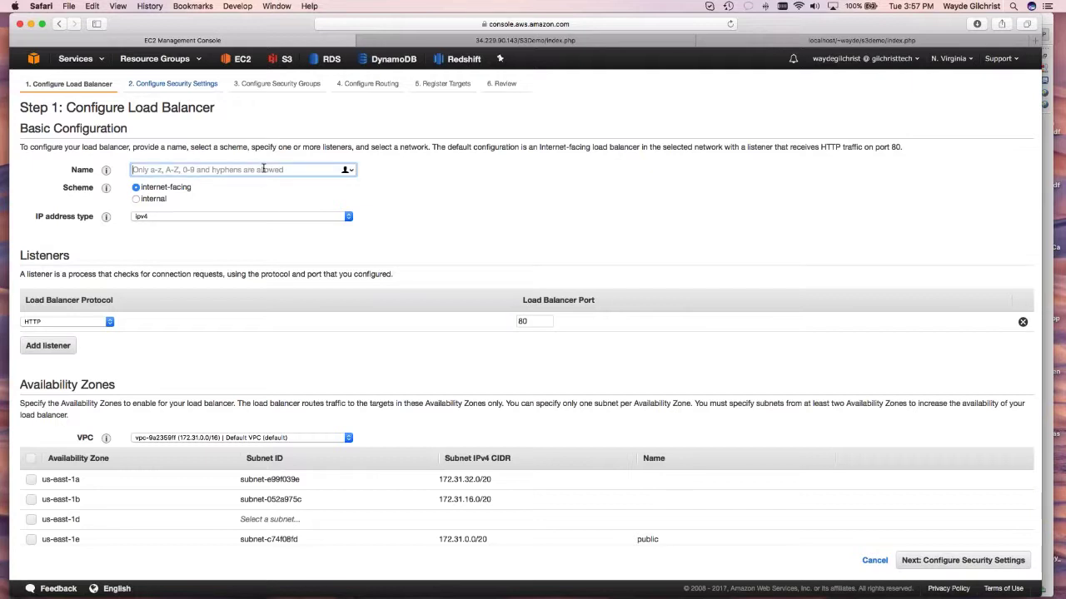
type("S3")
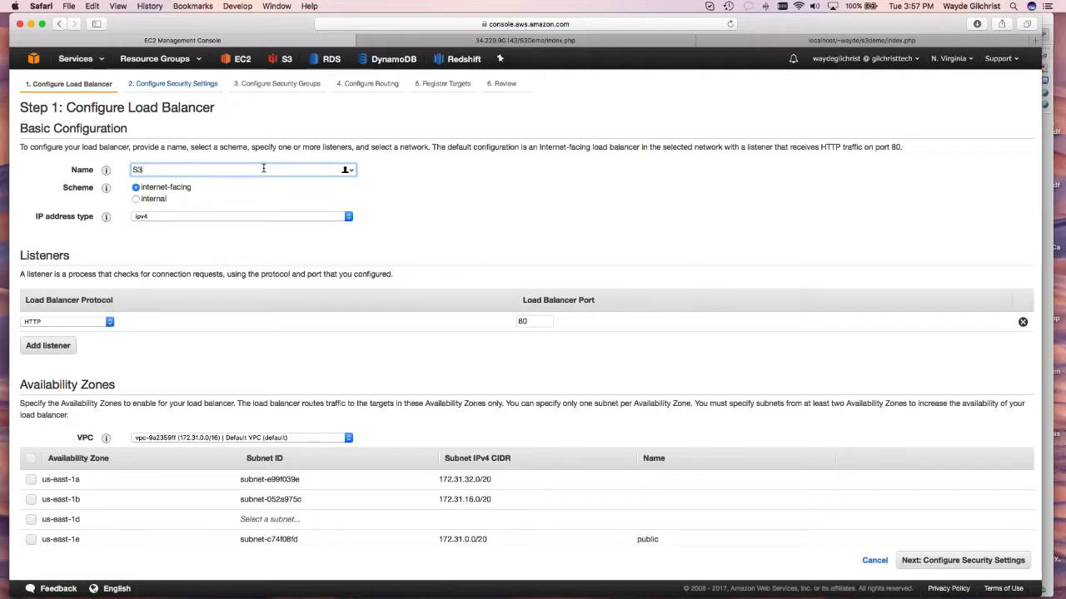
type("UploadELB")
left_click(441, 253)
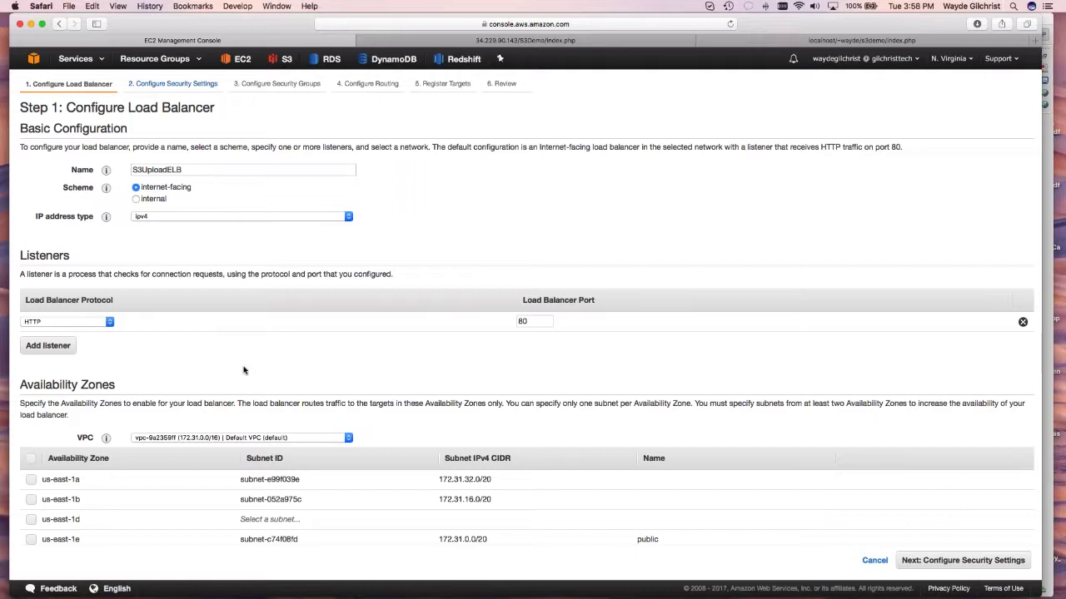
Choose DemoVPC and enable us-east-1a with Public subnet 1 and us-east-1b with Public Subnet 2, continuing to the security settings
scroll(244, 371, "down", 3)
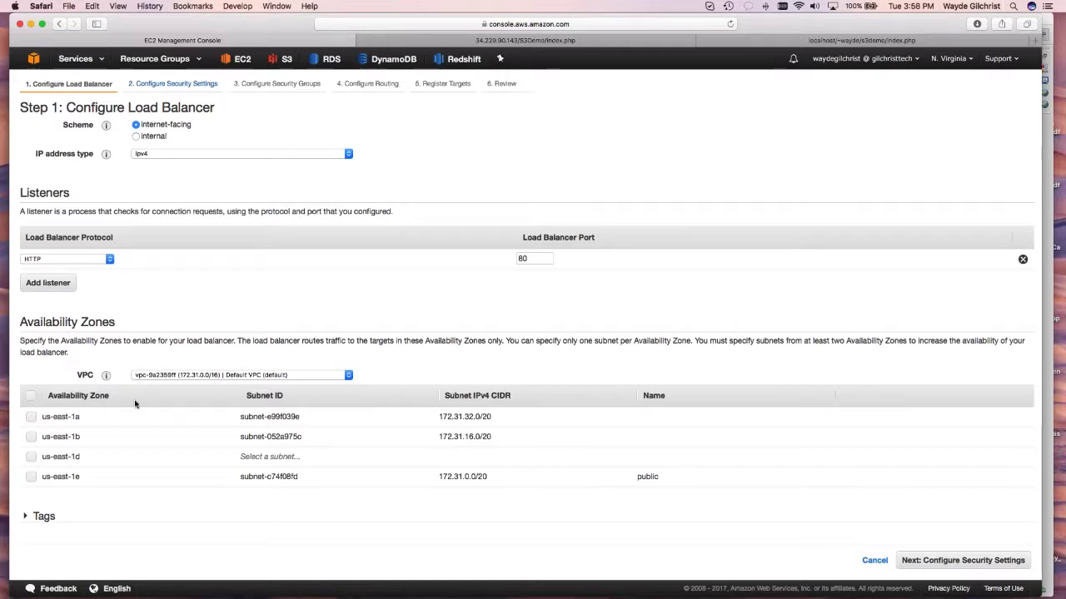
left_click(31, 417)
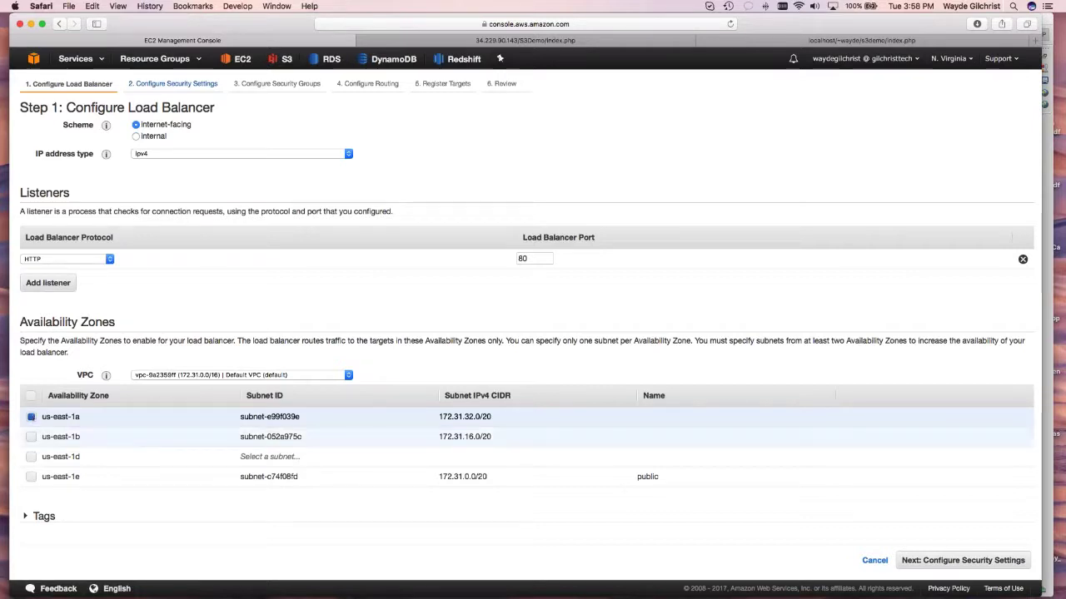
left_click(223, 376)
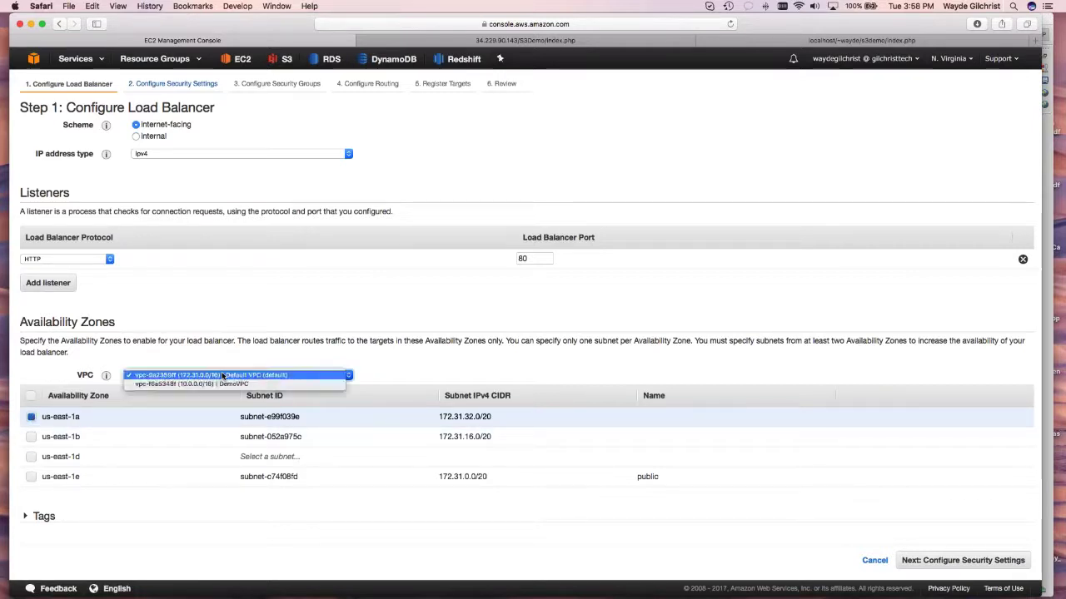
left_click(219, 384)
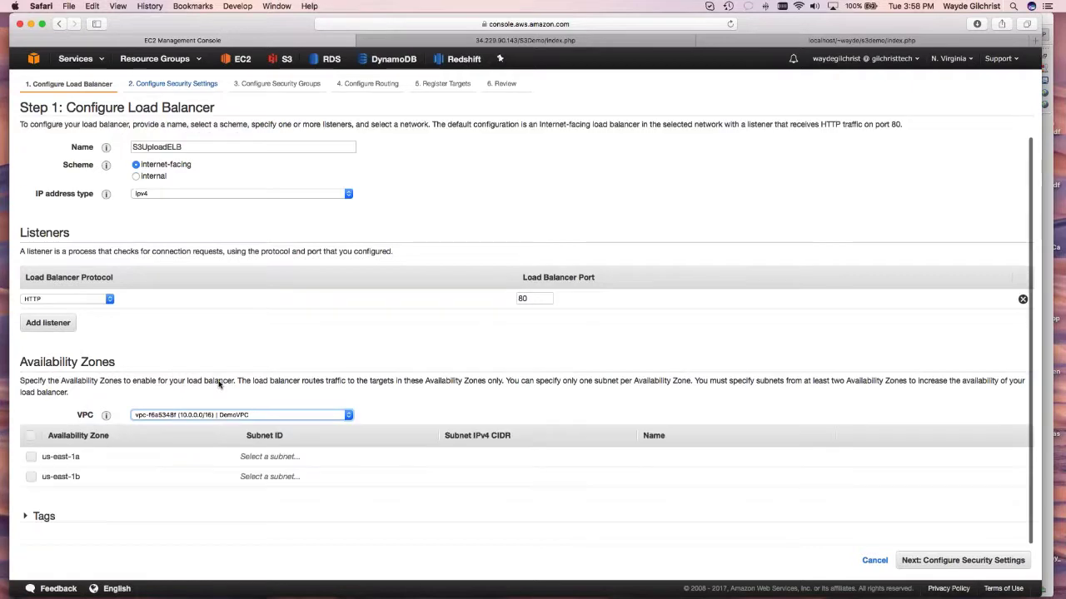
left_click(31, 457)
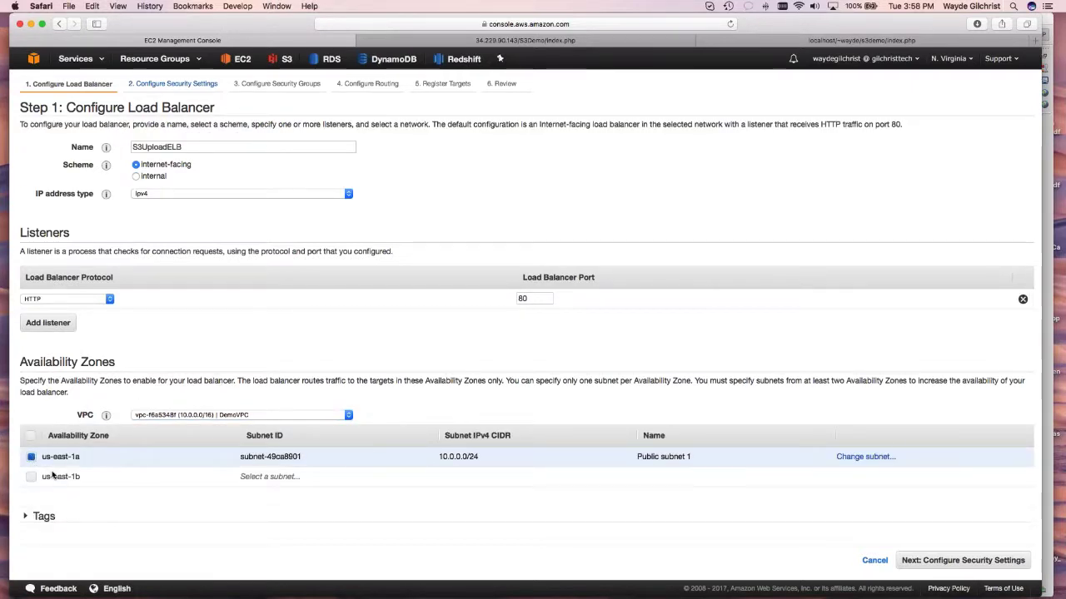
left_click(31, 477)
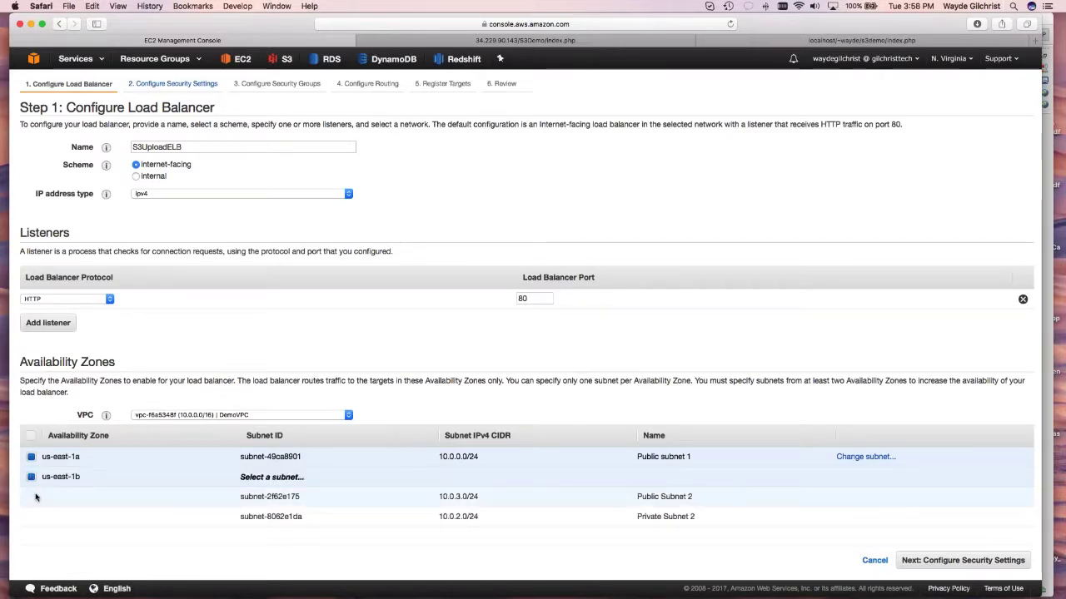
left_click(35, 497)
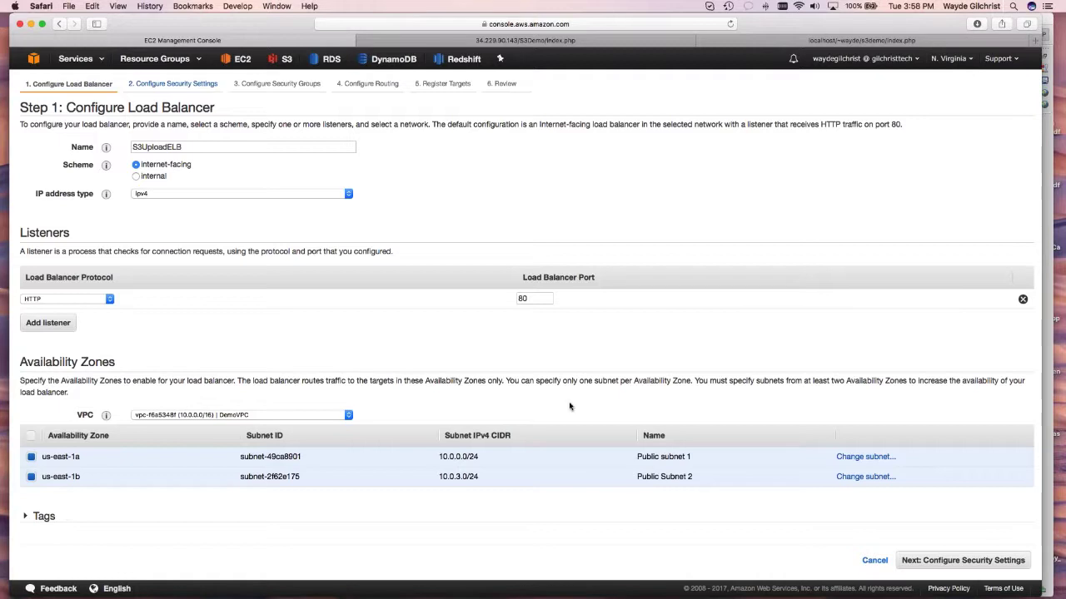
left_click(945, 562)
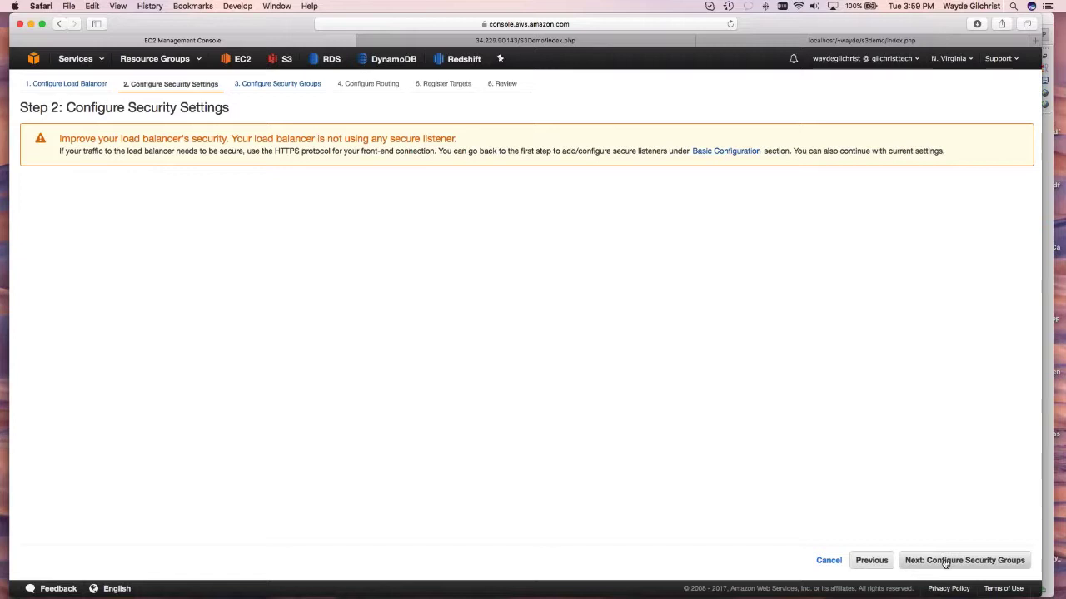
Assign only the existing PubicWebSG security group instead of the default one, and continue to the routing configuration
left_click(945, 562)
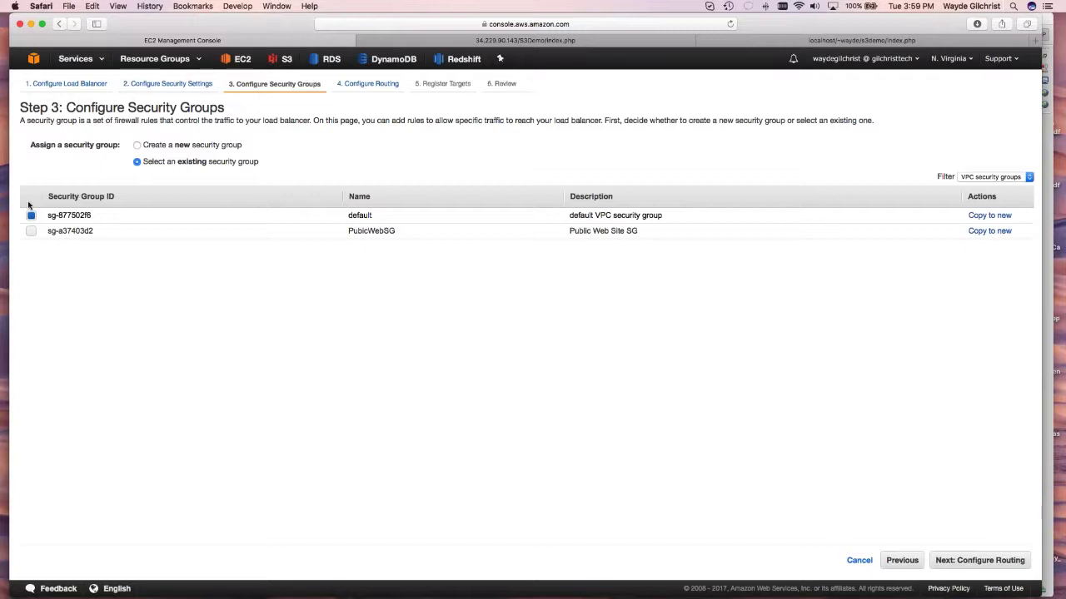
left_click(30, 232)
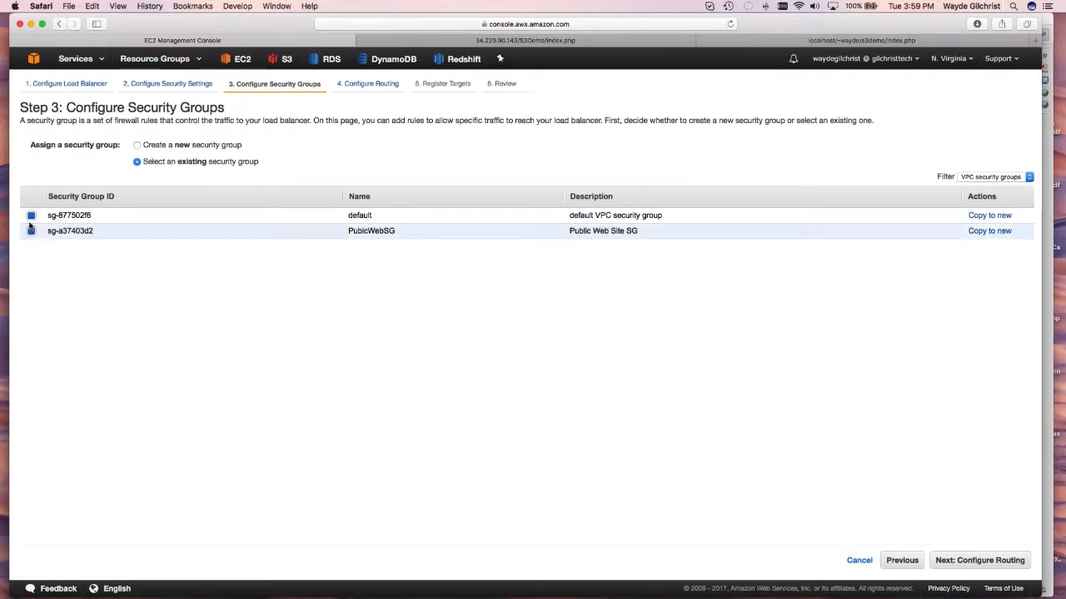
left_click(30, 216)
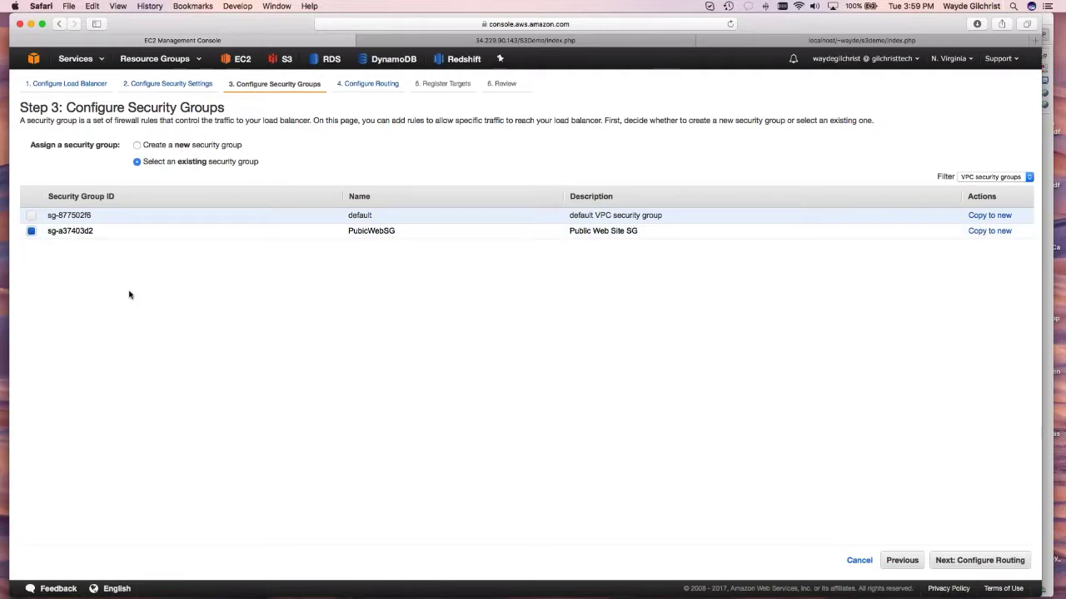
left_click(989, 565)
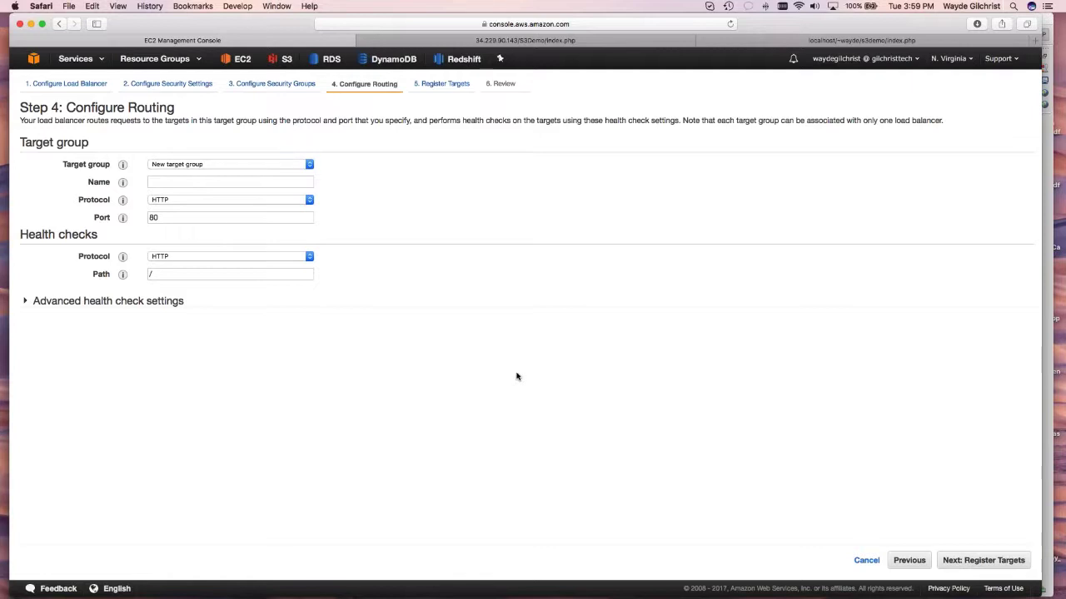
Name the new target group S3UploadTargetGroup and set its health check path to /S3Demo/index.php
left_click(233, 185)
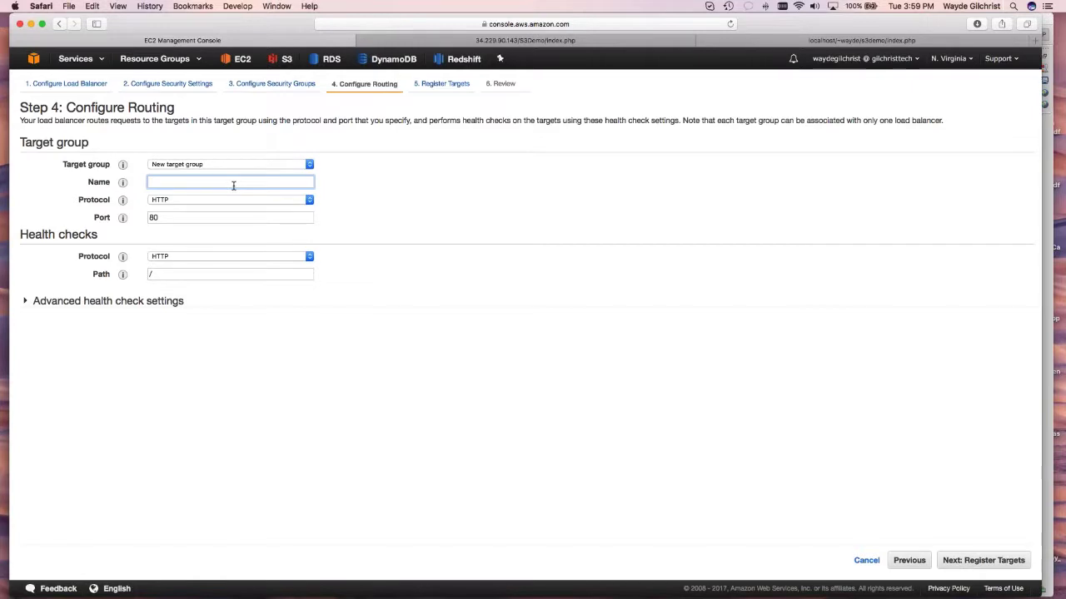
type("S3UploadTargetGroup")
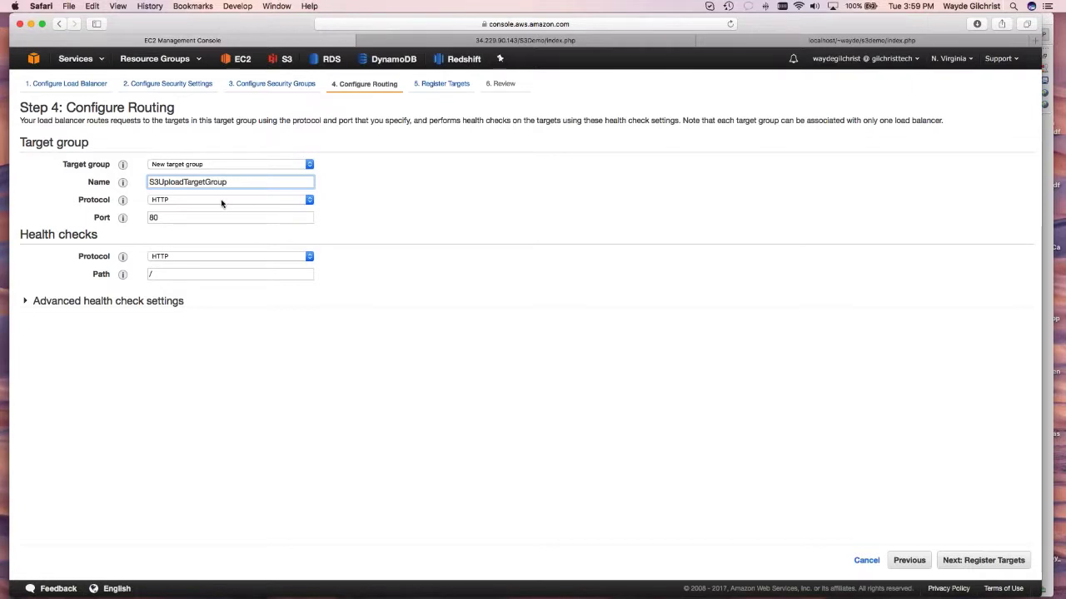
left_click(181, 272)
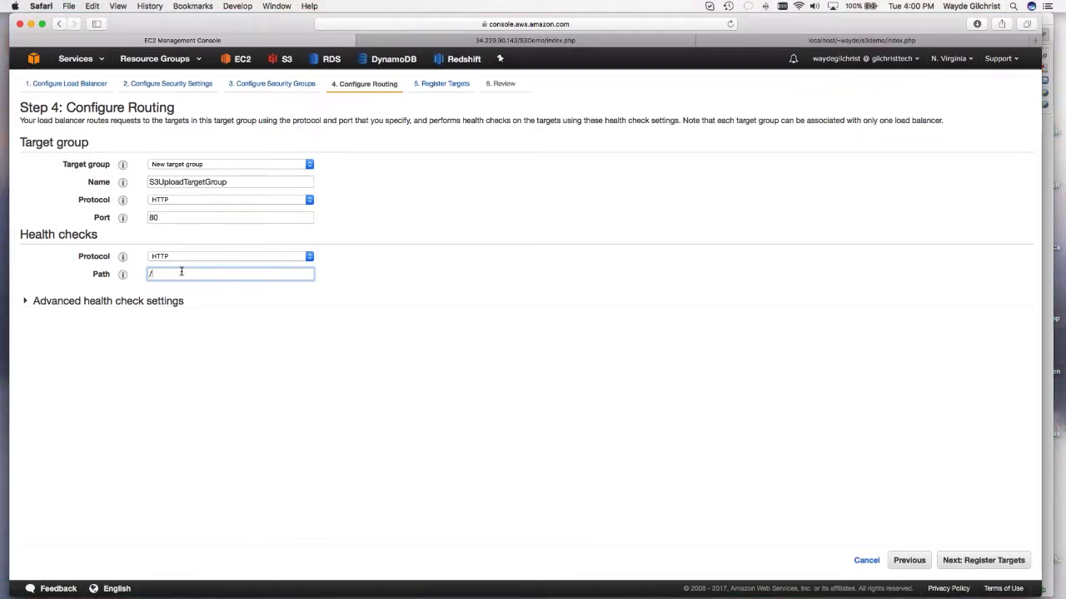
type("S3Demo")
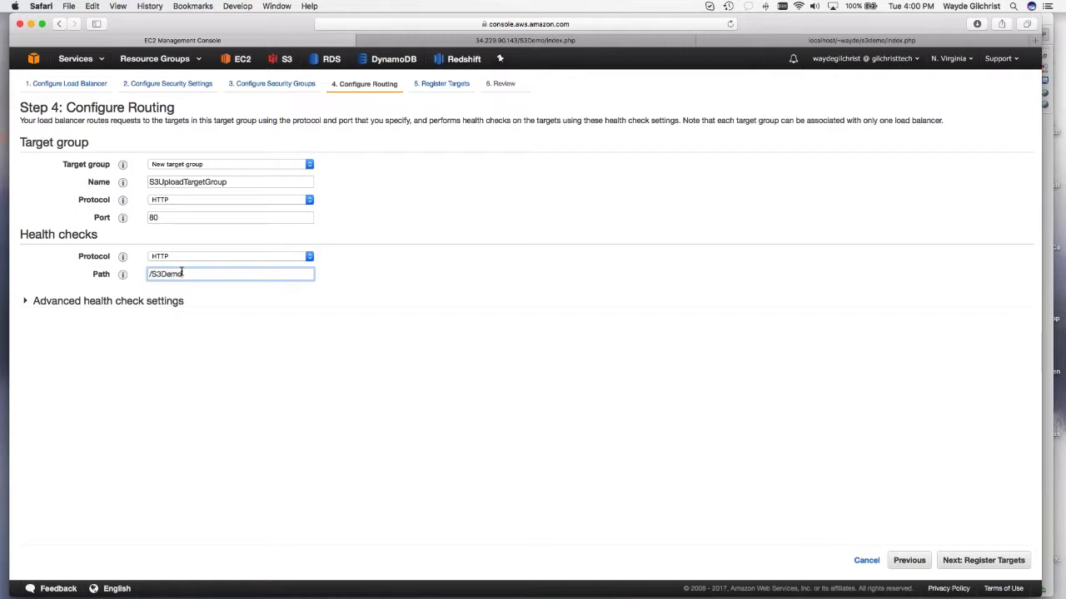
type("/index.php")
Set the healthy threshold to 2 in the advanced health check settings and continue to target registration
left_click(233, 300)
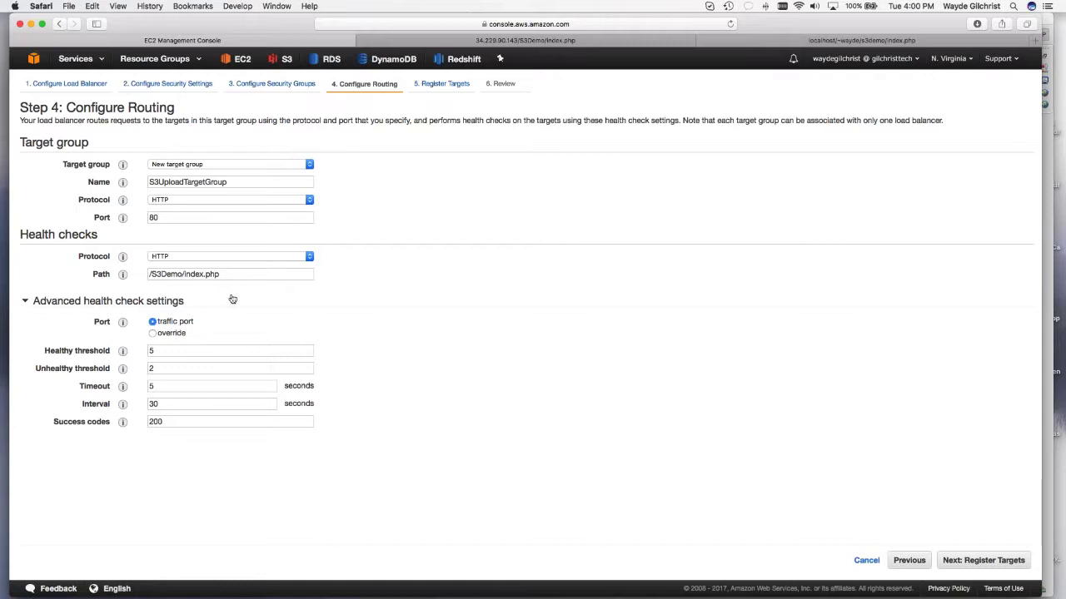
double_click(172, 352)
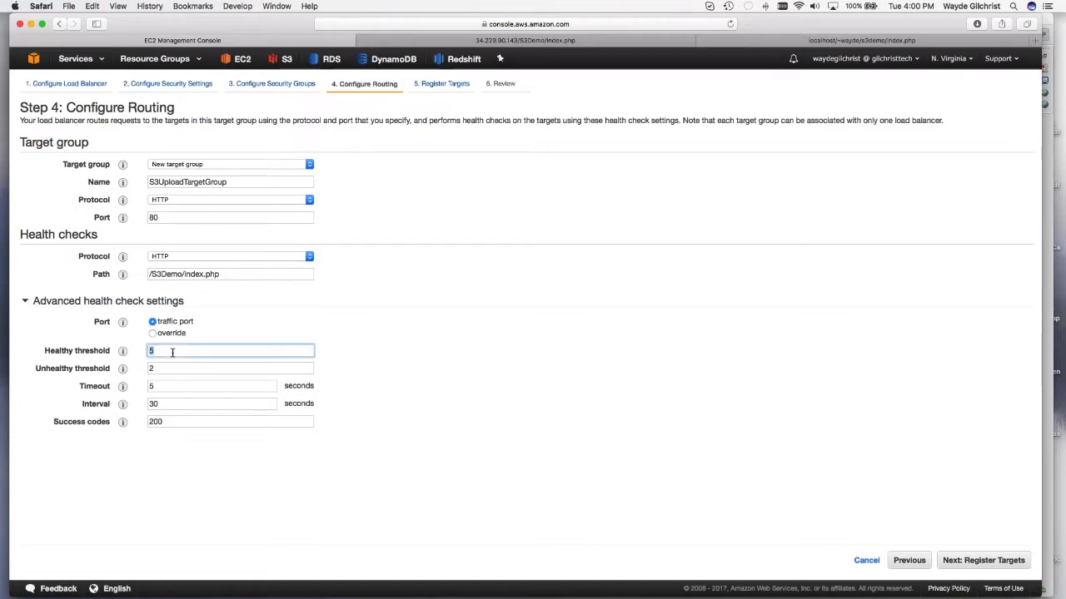
type("2")
left_click(225, 471)
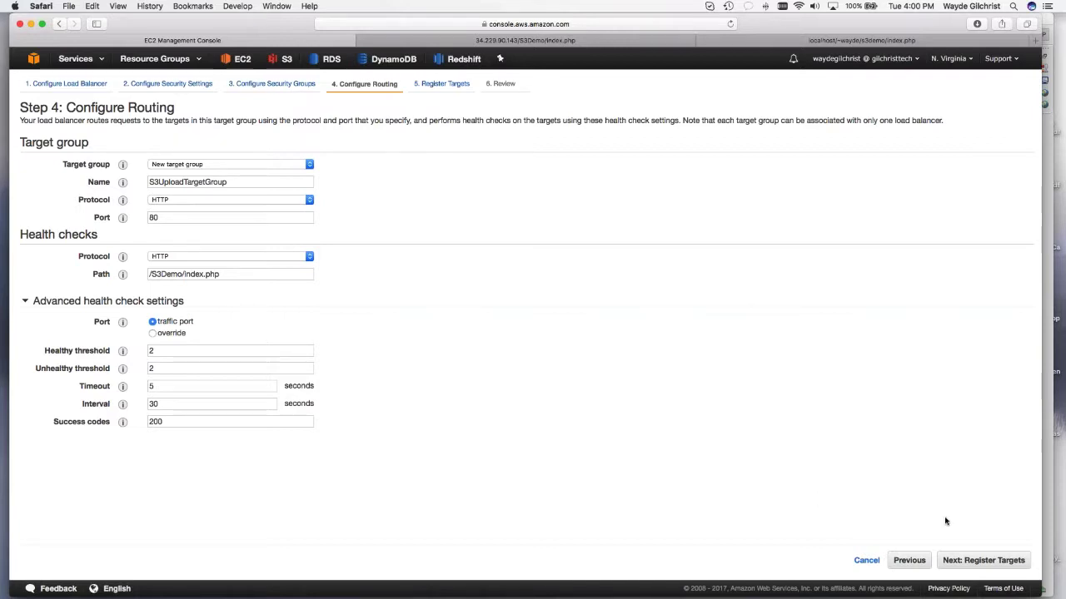
left_click(965, 564)
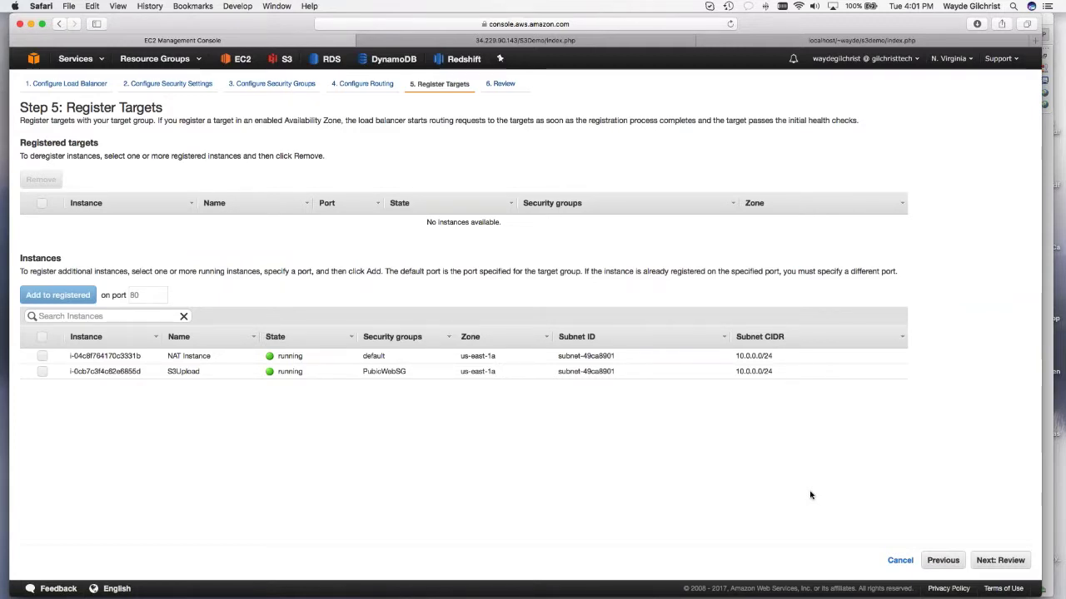
Create the load balancer without registering any instances and return to the load balancer list
left_click(996, 560)
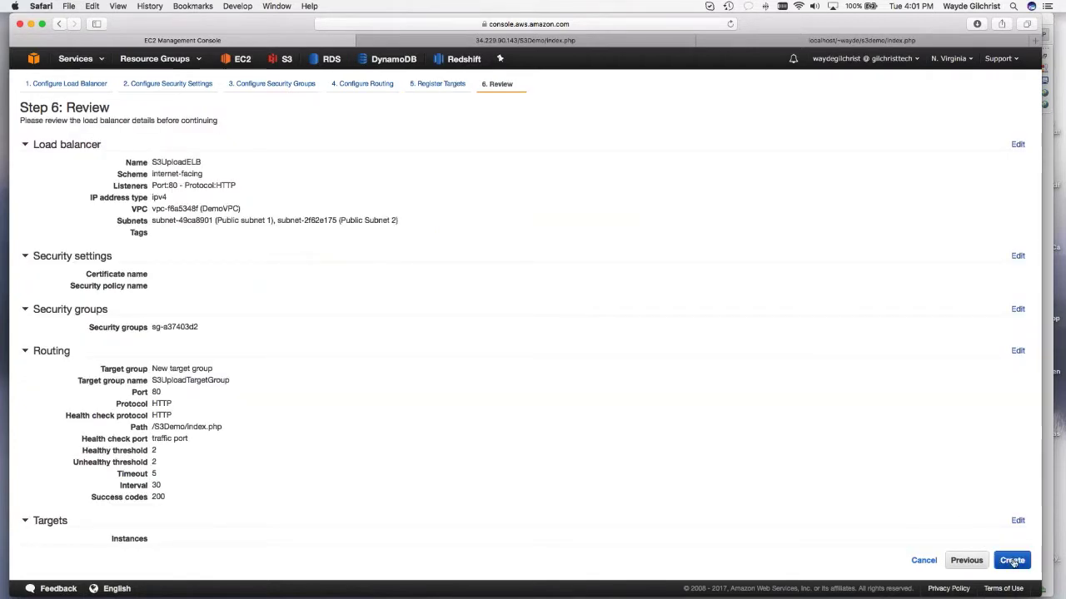
left_click(1012, 562)
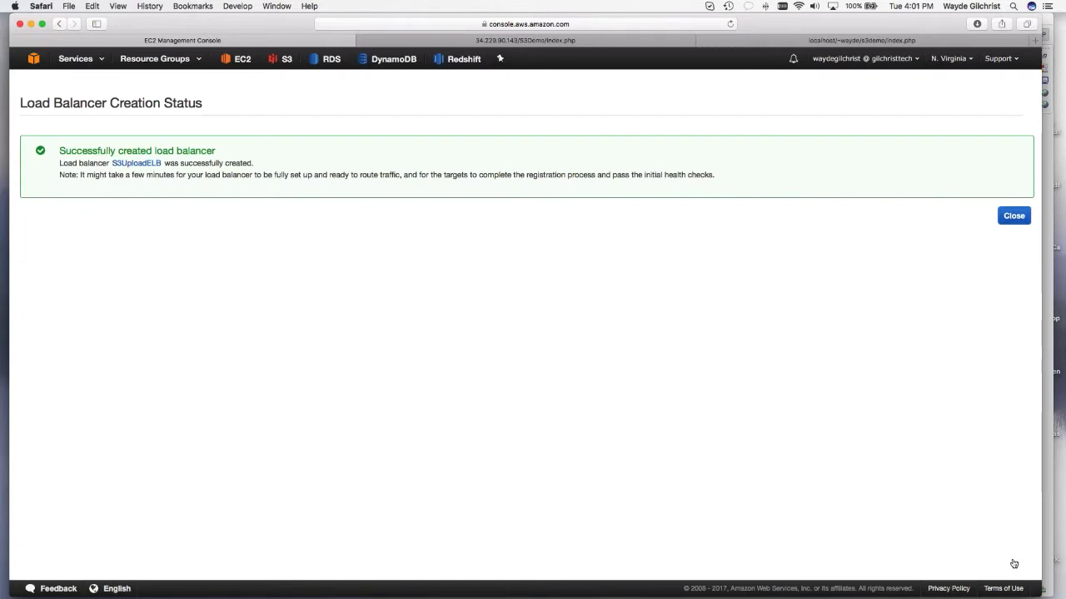
left_click(1015, 217)
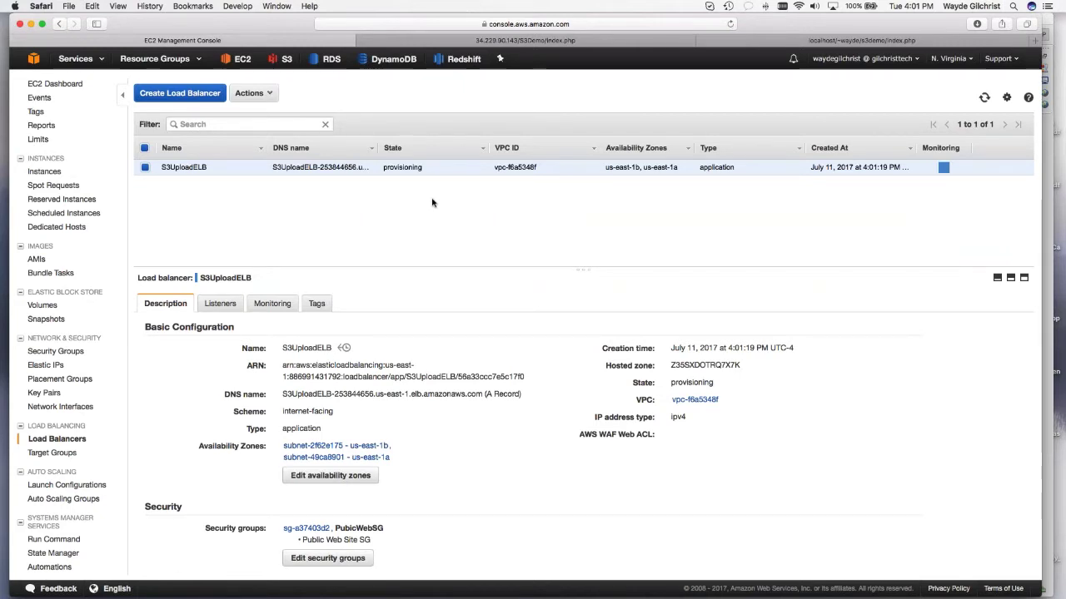
Switch to the presentation in Microsoft PowerPoint
mouse_move(628, 588)
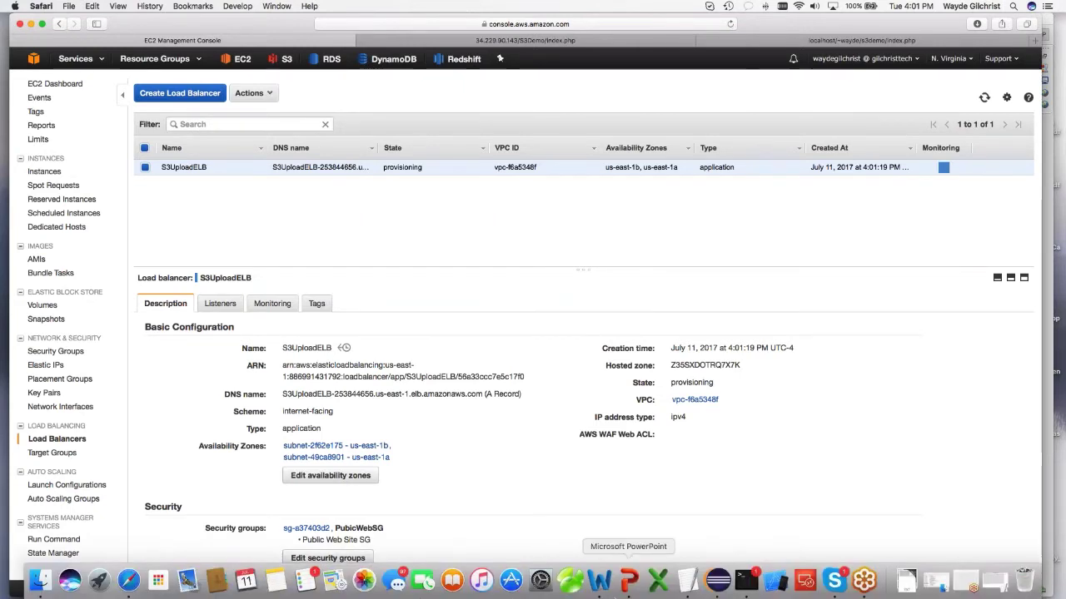
left_click(628, 582)
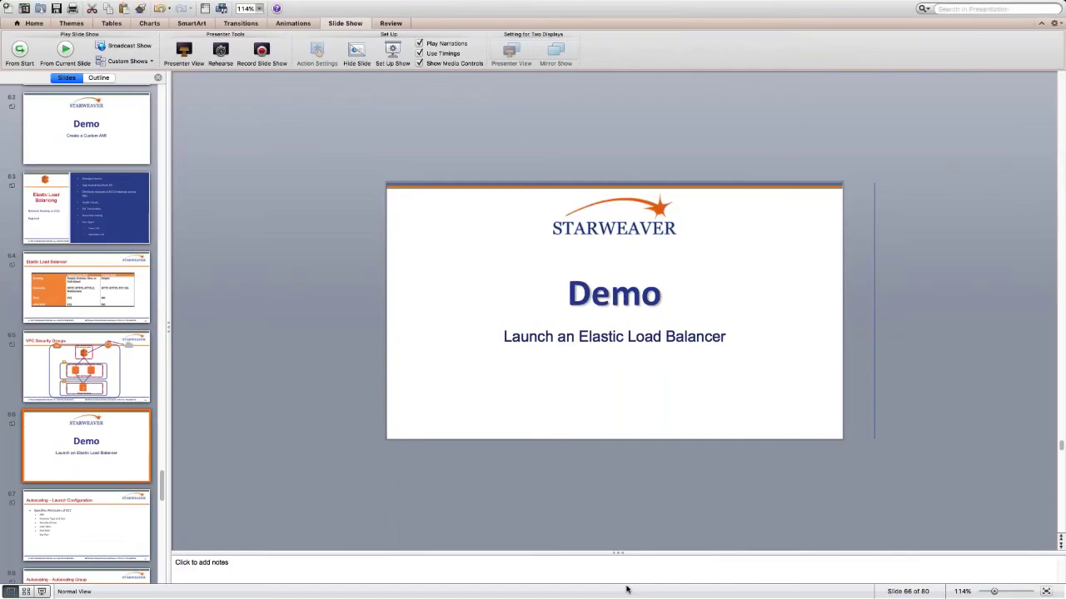